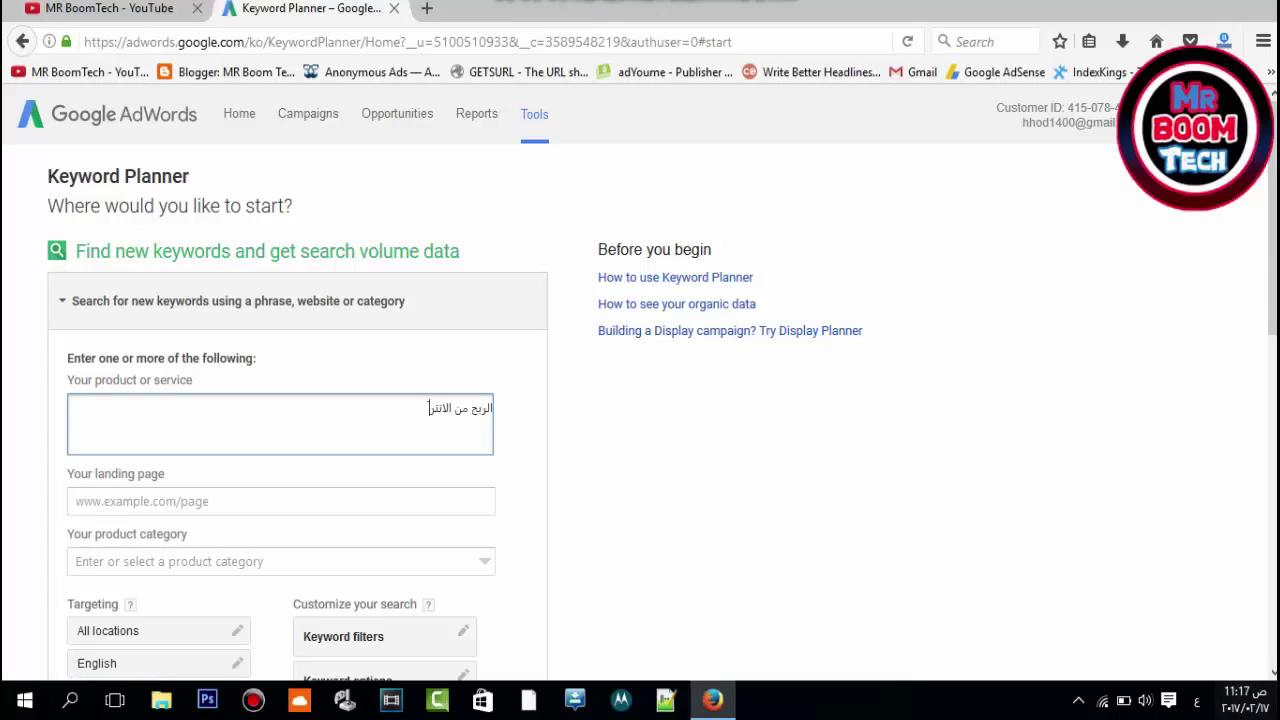
# - Get keyword ideas for "الربح من الانترنت" and examine the results' monthly searches, competition and suggested bids
pyautogui.scroll(-5, 369, 409)
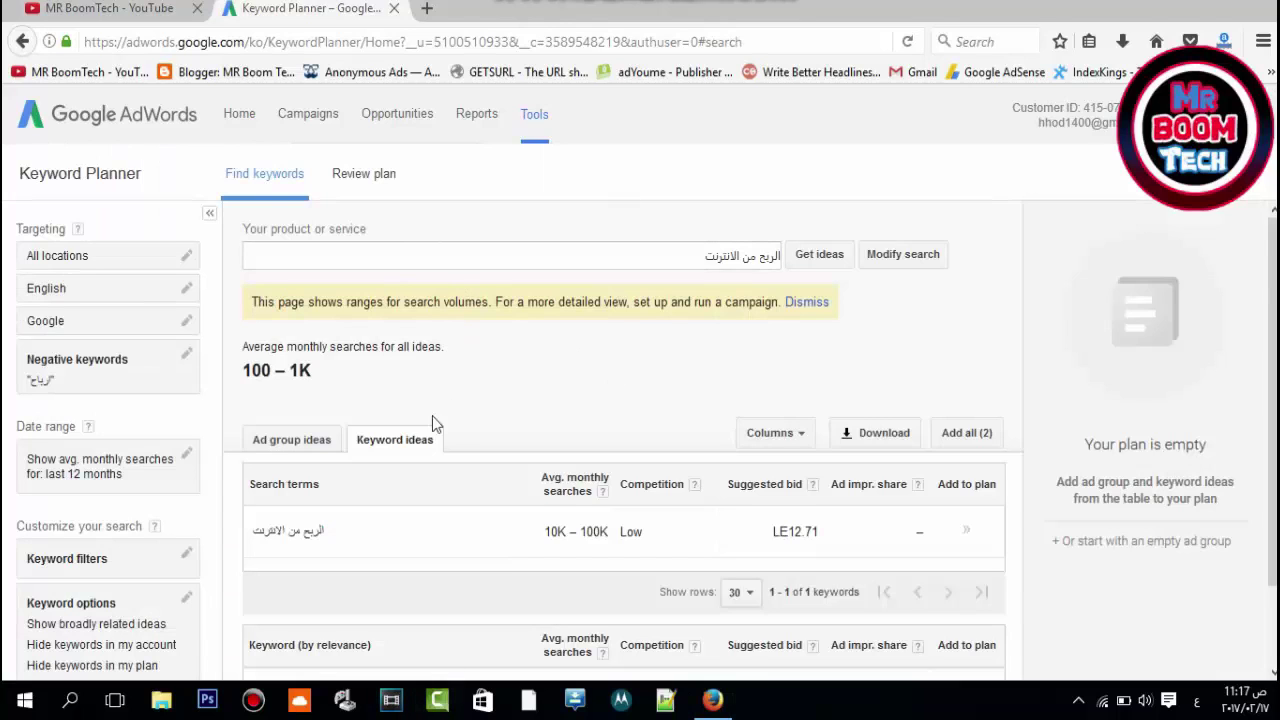
pyautogui.scroll(-1, 468, 400)
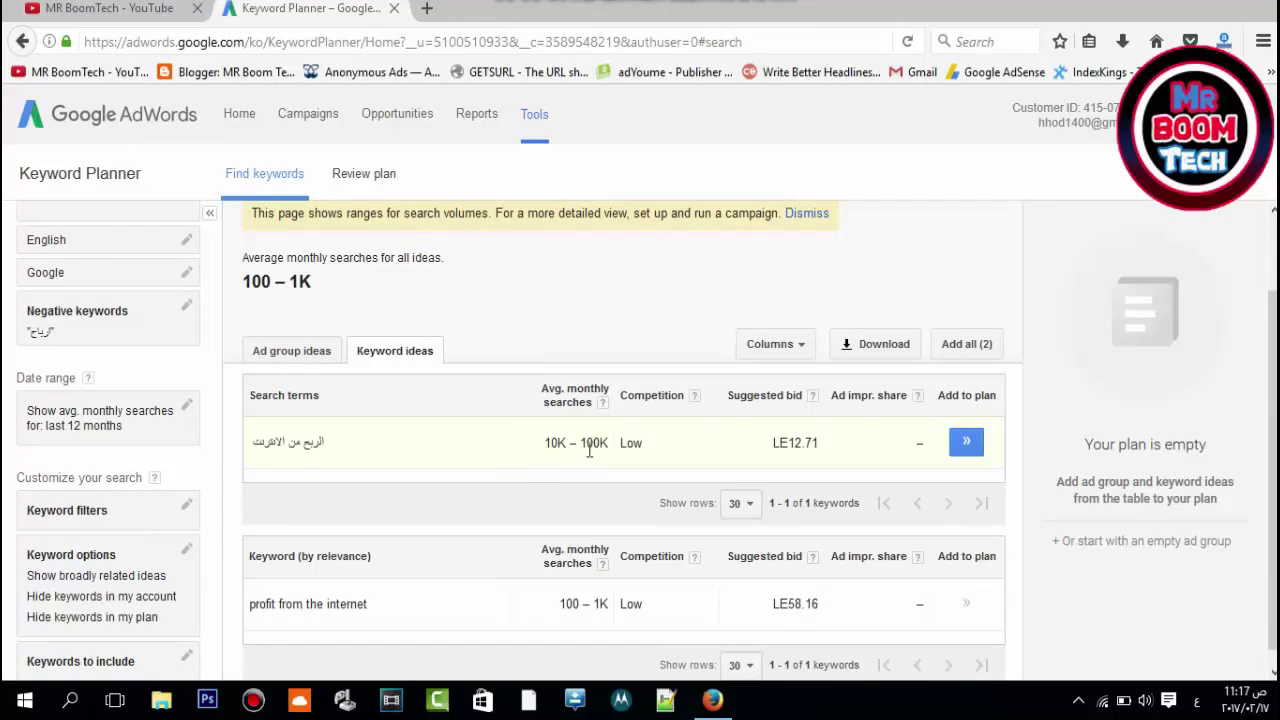
pyautogui.doubleClick(628, 443)
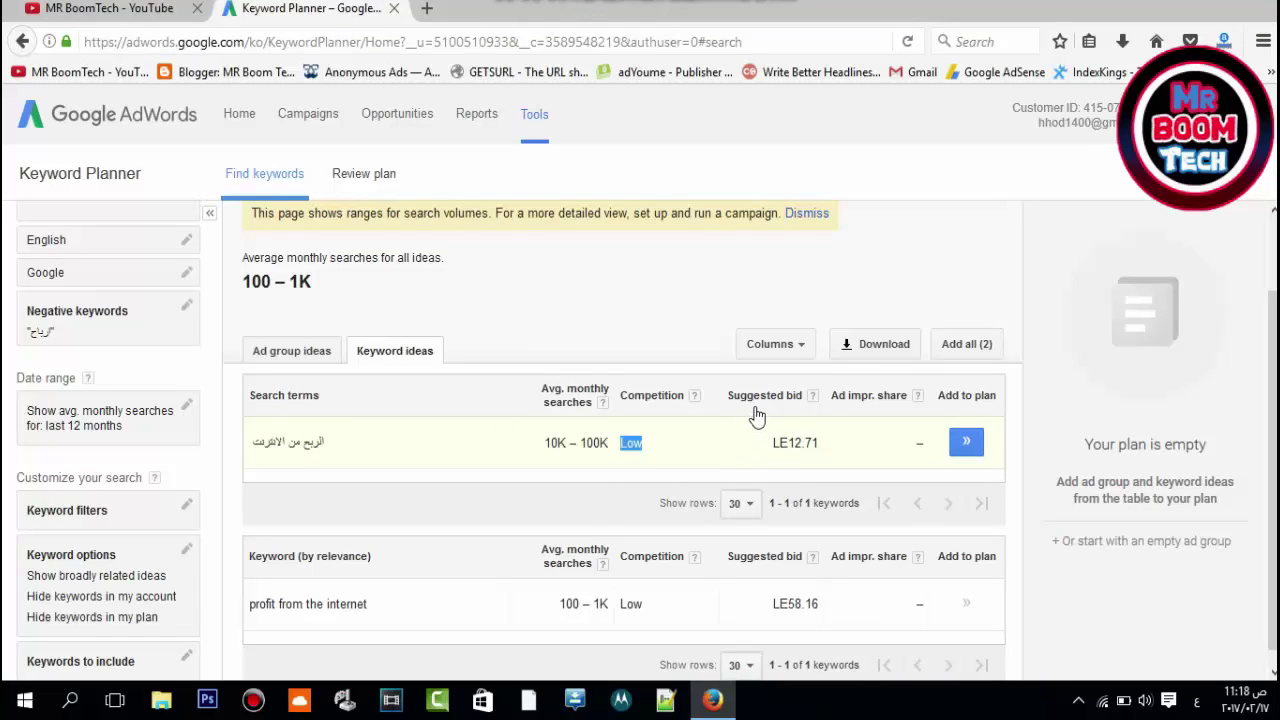
pyautogui.scroll(-1, 682, 388)
pyautogui.scroll(-1, 682, 388)
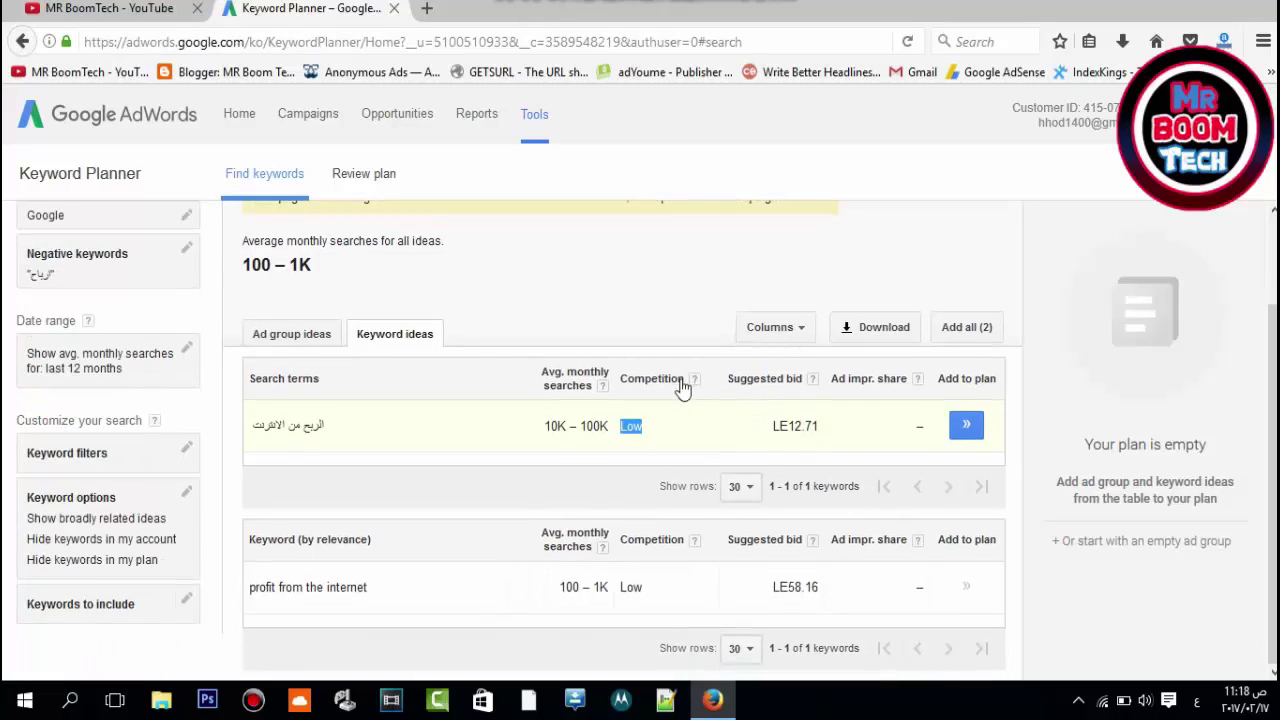
pyautogui.click(790, 425)
pyautogui.doubleClick(790, 425)
pyautogui.moveTo(442, 427); pyautogui.dragTo(229, 463)
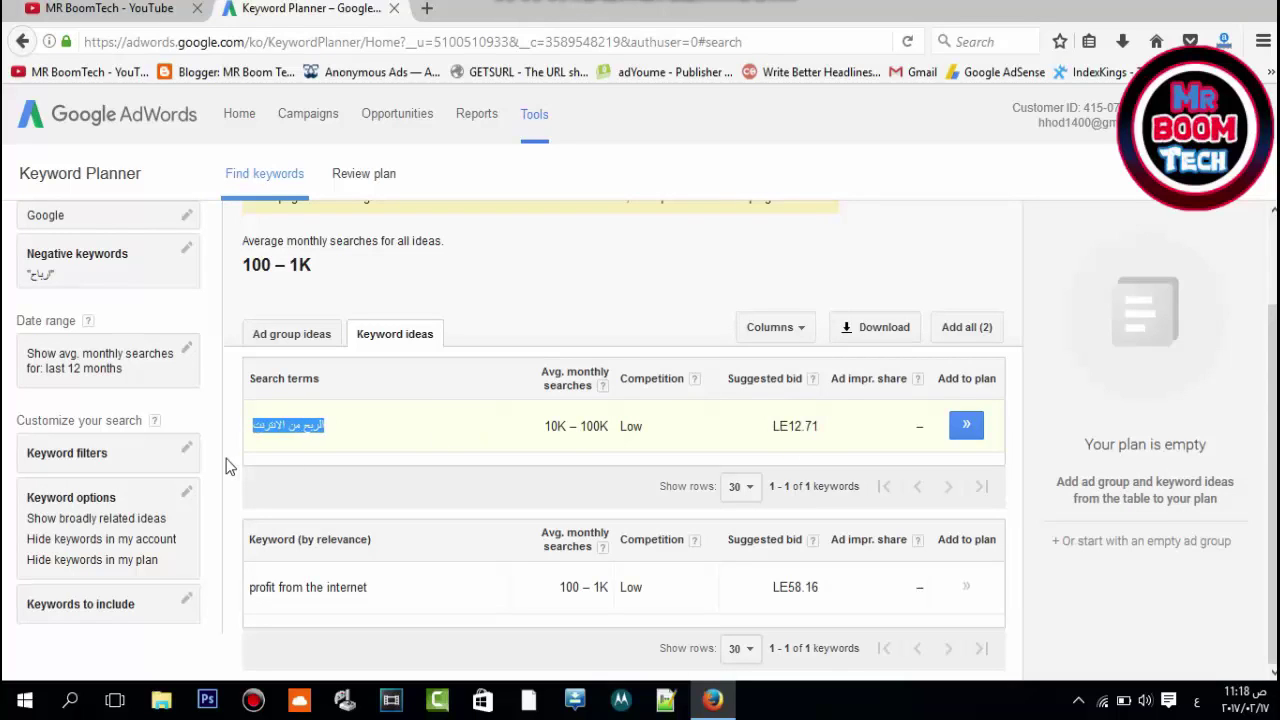
pyautogui.moveTo(740, 438); pyautogui.dragTo(744, 438)
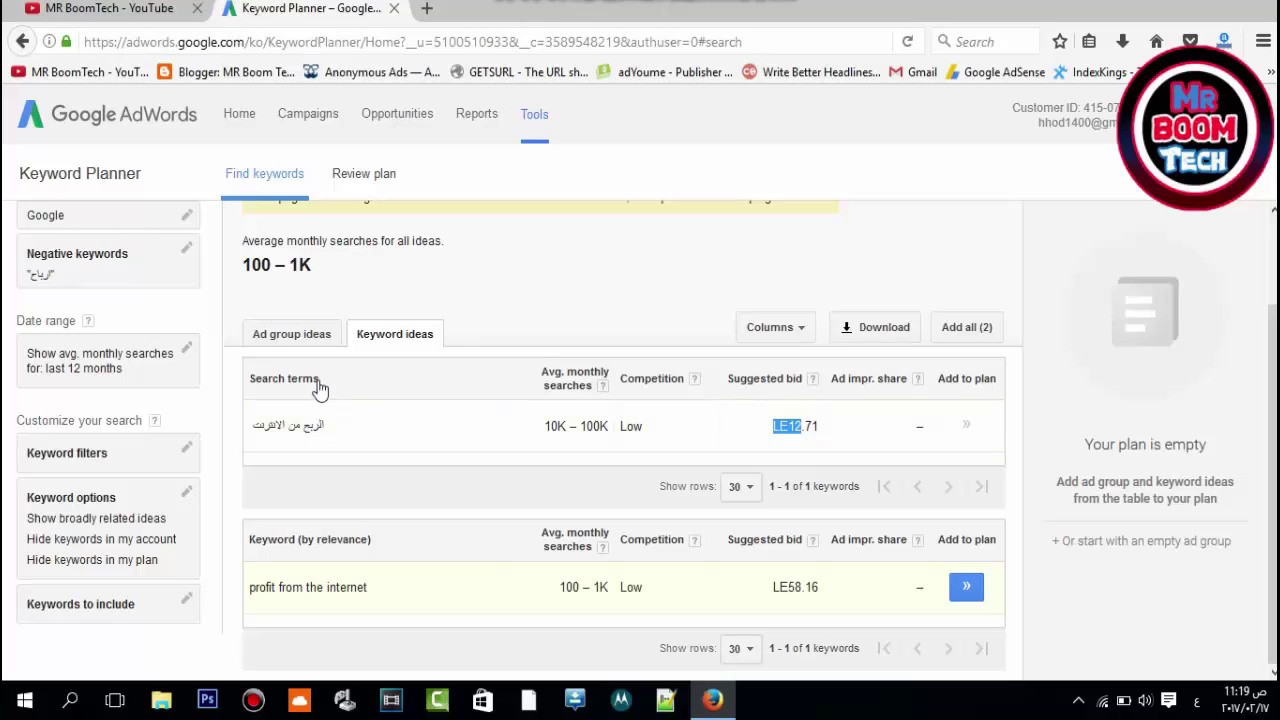
pyautogui.tripleClick(343, 590)
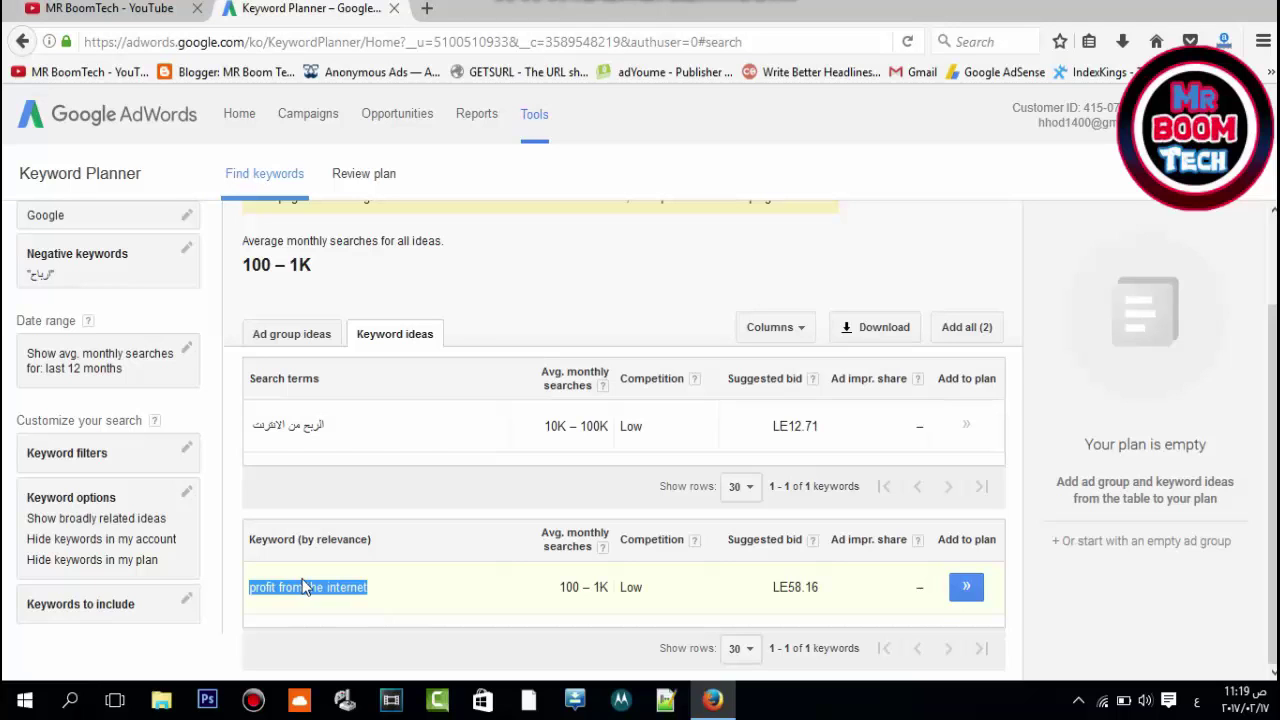
# - Switch to the desktop, open the New Text Document file and maximize its window
pyautogui.click(726, 705)
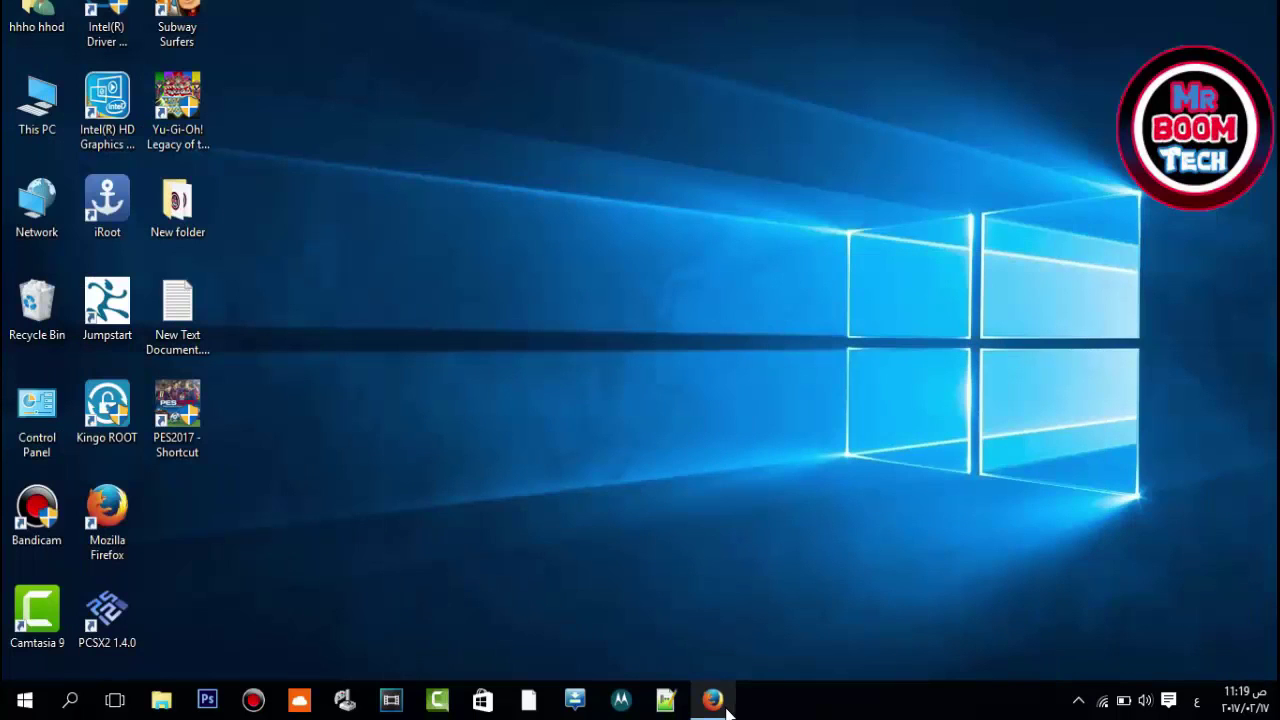
pyautogui.click(170, 337)
pyautogui.doubleClick(170, 337)
pyautogui.doubleClick(746, 158)
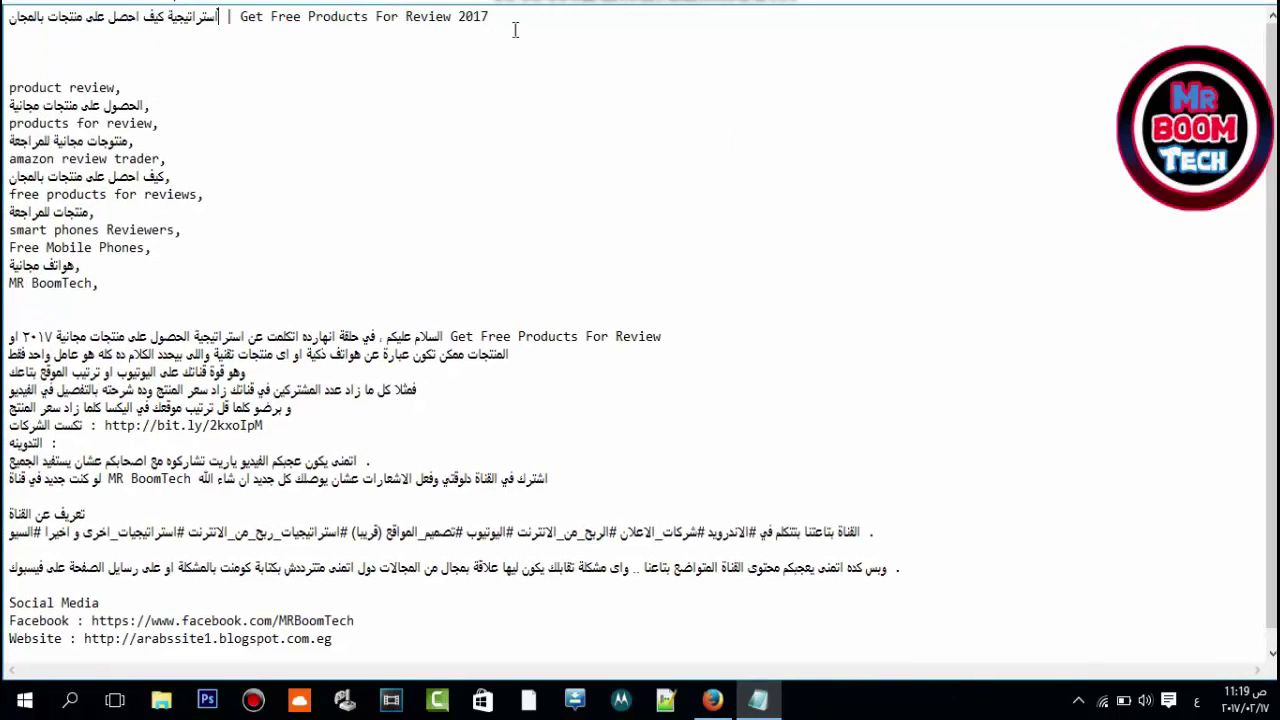
# - Examine the video title, keyword list, description and channel introduction in the text document
pyautogui.moveTo(515, 30); pyautogui.dragTo(10, 16)
pyautogui.hotkey('alt', 'o')
pyautogui.click(473, 22)
pyautogui.moveTo(488, 18); pyautogui.dragTo(12, 18)
pyautogui.click(121, 90)
pyautogui.scroll(-1, 170, 285)
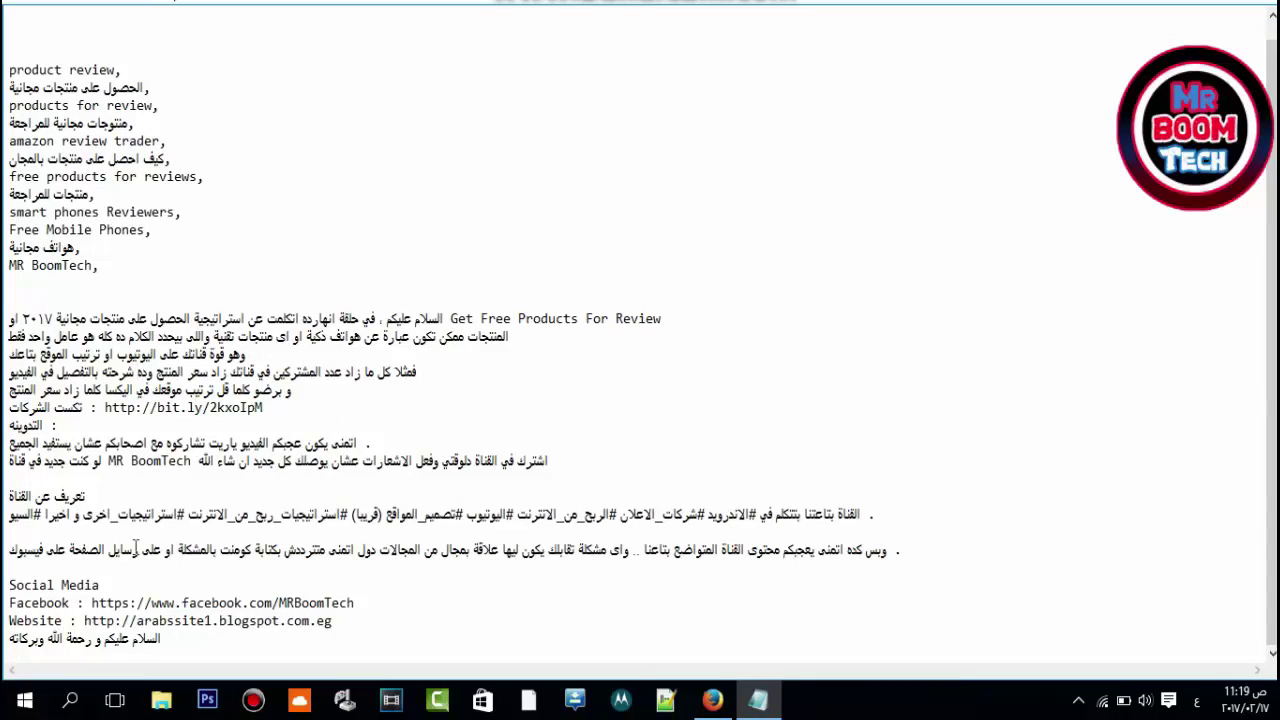
pyautogui.moveTo(78, 496); pyautogui.dragTo(94, 580)
pyautogui.scroll(1, 588, 660)
pyautogui.scroll(-1, 400, 450)
pyautogui.scroll(1, 120, 200)
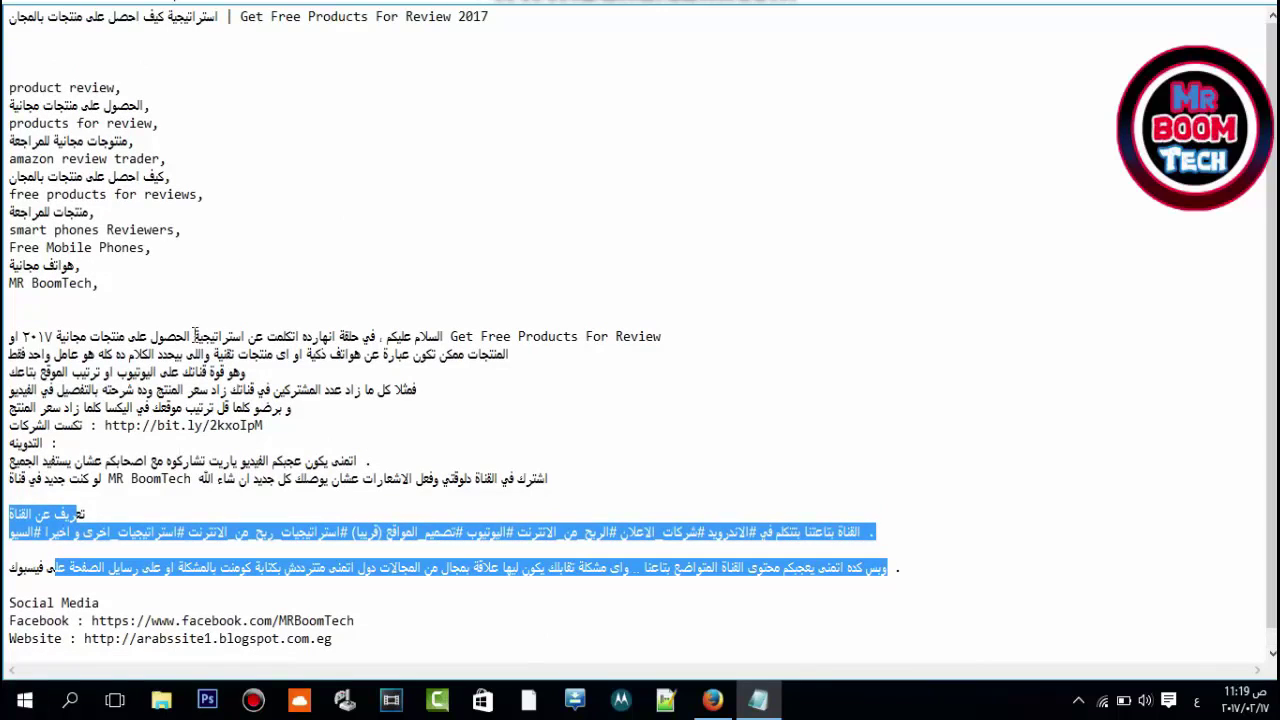
pyautogui.scroll(-1, 142, 210)
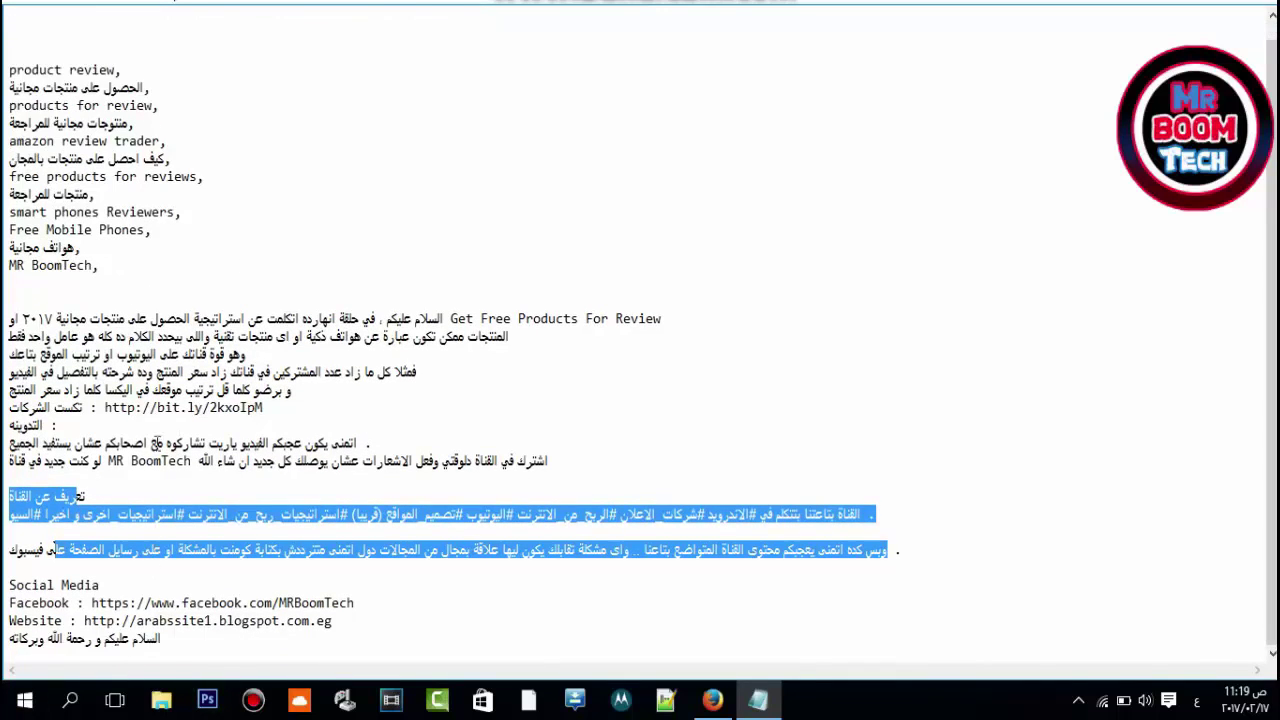
pyautogui.scroll(1, 157, 488)
pyautogui.doubleClick(473, 17)
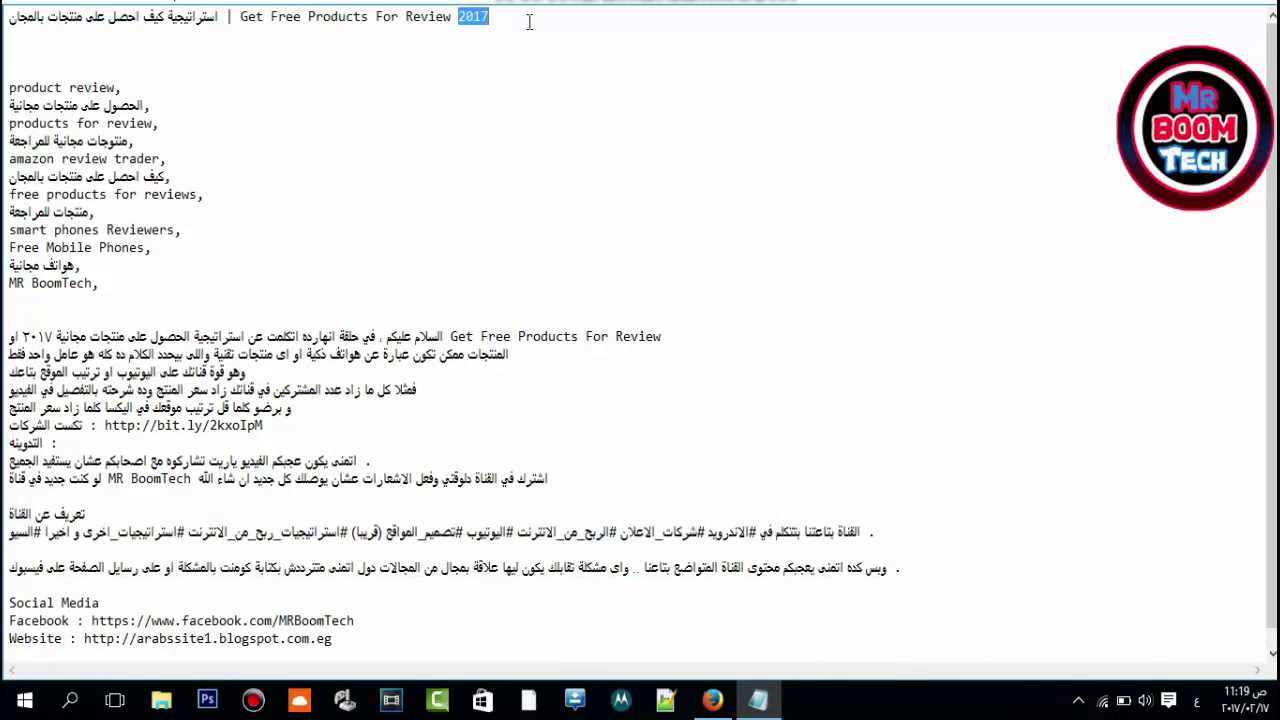
# - Compare the Arabic and English halves of the title line with the keyword list below it
pyautogui.moveTo(240, 17); pyautogui.dragTo(499, 15)
pyautogui.click(430, 121)
pyautogui.moveTo(9, 88); pyautogui.dragTo(168, 186)
pyautogui.click(100, 229)
pyautogui.moveTo(98, 284); pyautogui.dragTo(9, 120)
pyautogui.click(249, 28)
pyautogui.moveTo(224, 17); pyautogui.dragTo(20, 18)
pyautogui.click(185, 20)
pyautogui.click(200, 12)
pyautogui.moveTo(224, 17); pyautogui.dragTo(9, 17)
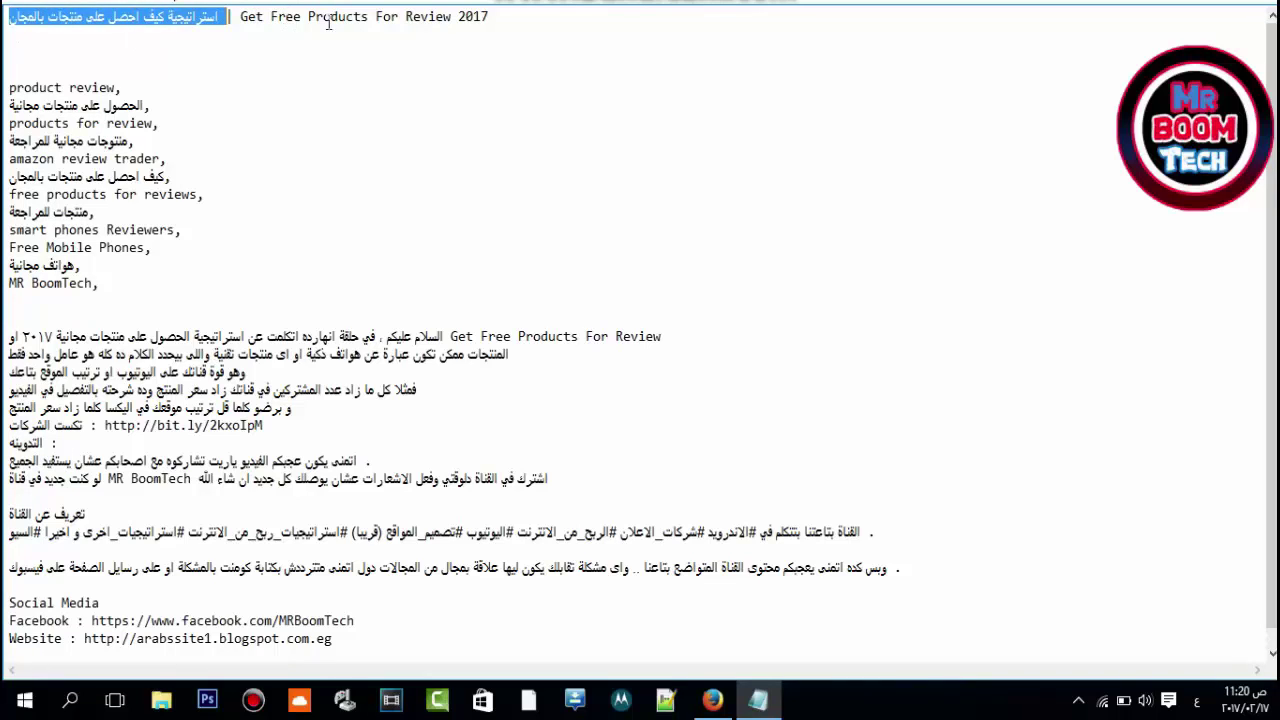
pyautogui.doubleClick(410, 17)
pyautogui.moveTo(522, 17); pyautogui.dragTo(263, 17)
pyautogui.click(452, 24)
pyautogui.moveTo(356, 17); pyautogui.dragTo(312, 17)
pyautogui.moveTo(216, 17); pyautogui.dragTo(9, 33)
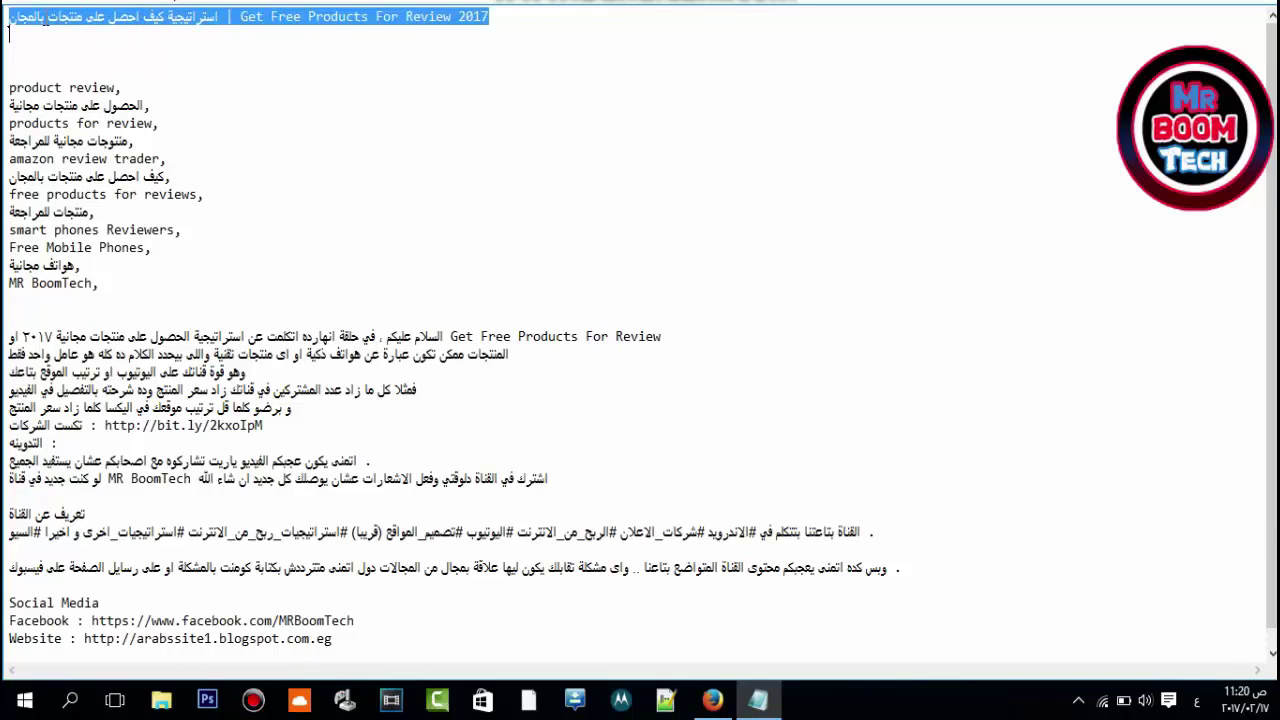
# - Review the first two keyword lines, "product review" and "الحصول على منتجات مجانية"
pyautogui.doubleClick(60, 88)
pyautogui.click(72, 88)
pyautogui.doubleClick(83, 88)
pyautogui.moveTo(83, 88); pyautogui.dragTo(147, 105)
pyautogui.click(61, 88)
pyautogui.click(166, 102)
pyautogui.click(72, 102)
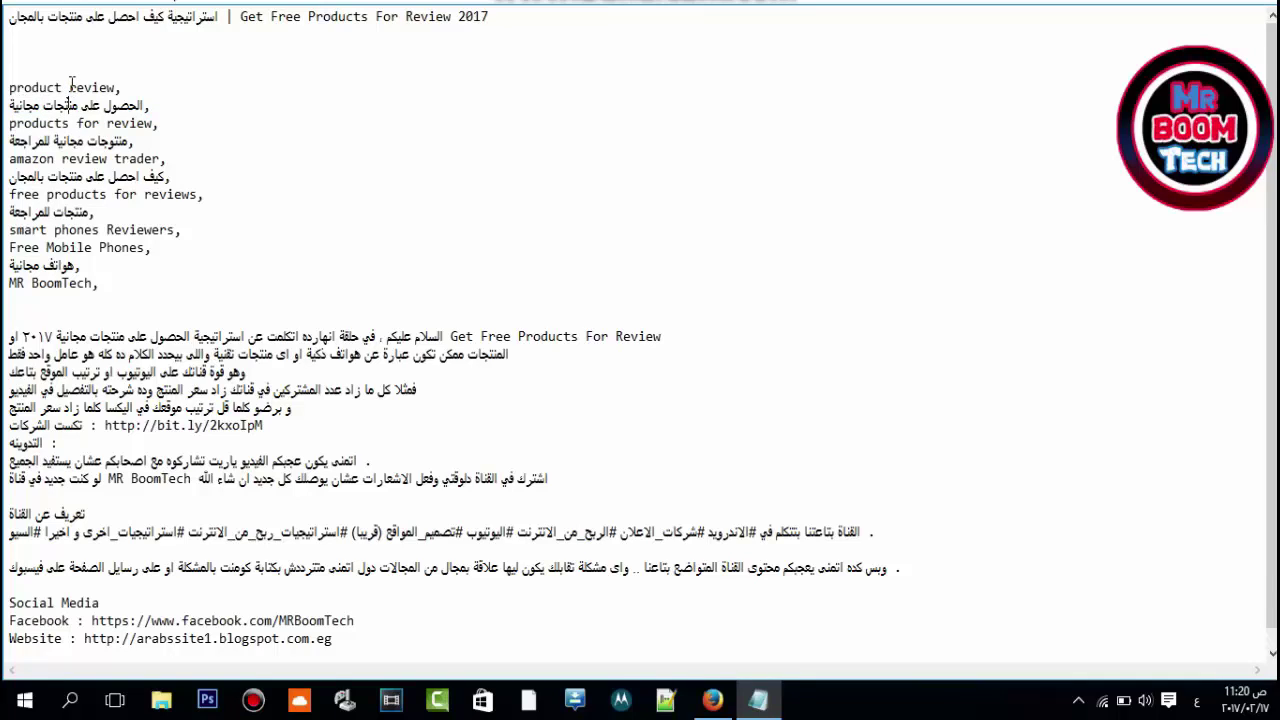
pyautogui.moveTo(136, 88); pyautogui.dragTo(8, 90)
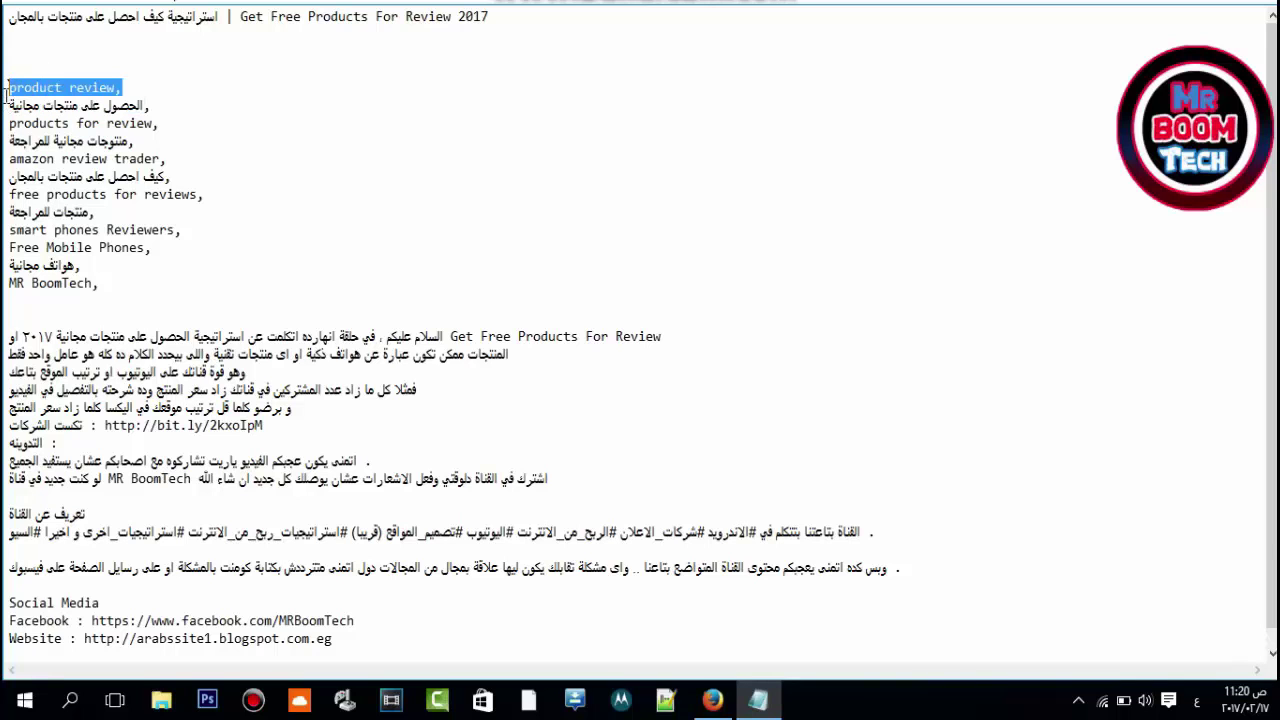
# - Switch to Firefox, open a new browser tab and return to the text document
pyautogui.click(712, 700)
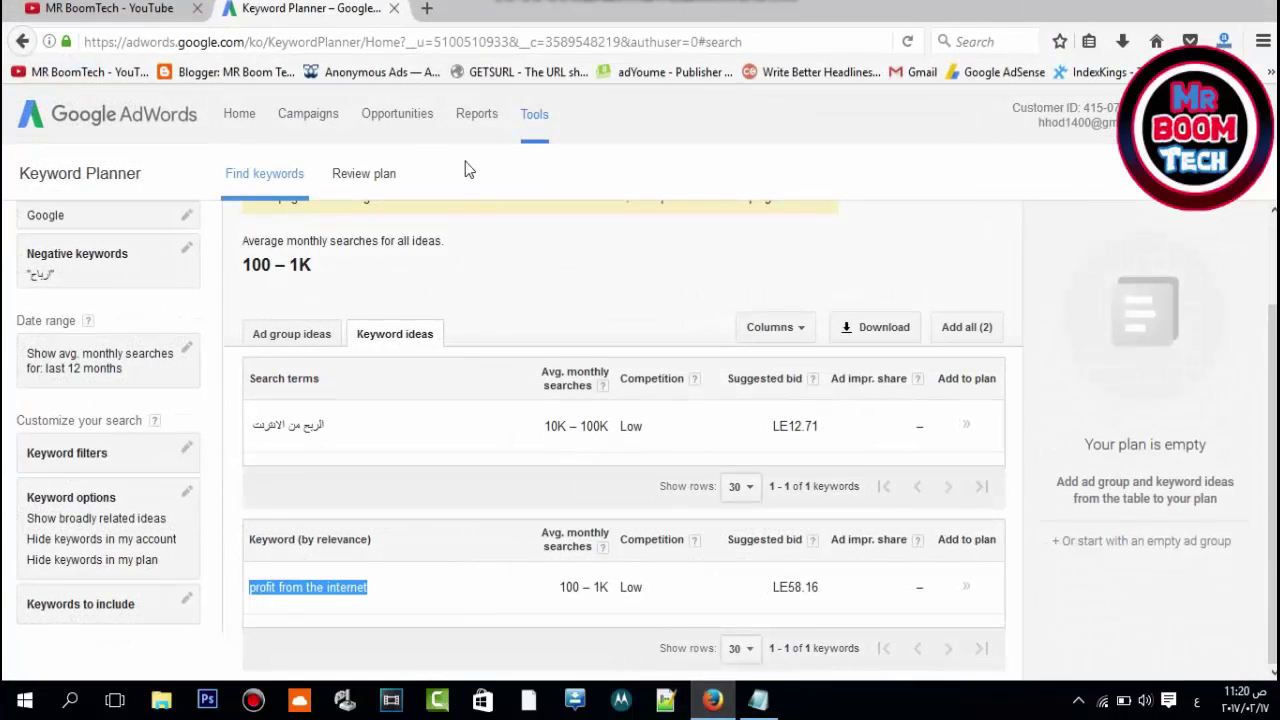
pyautogui.click(427, 9)
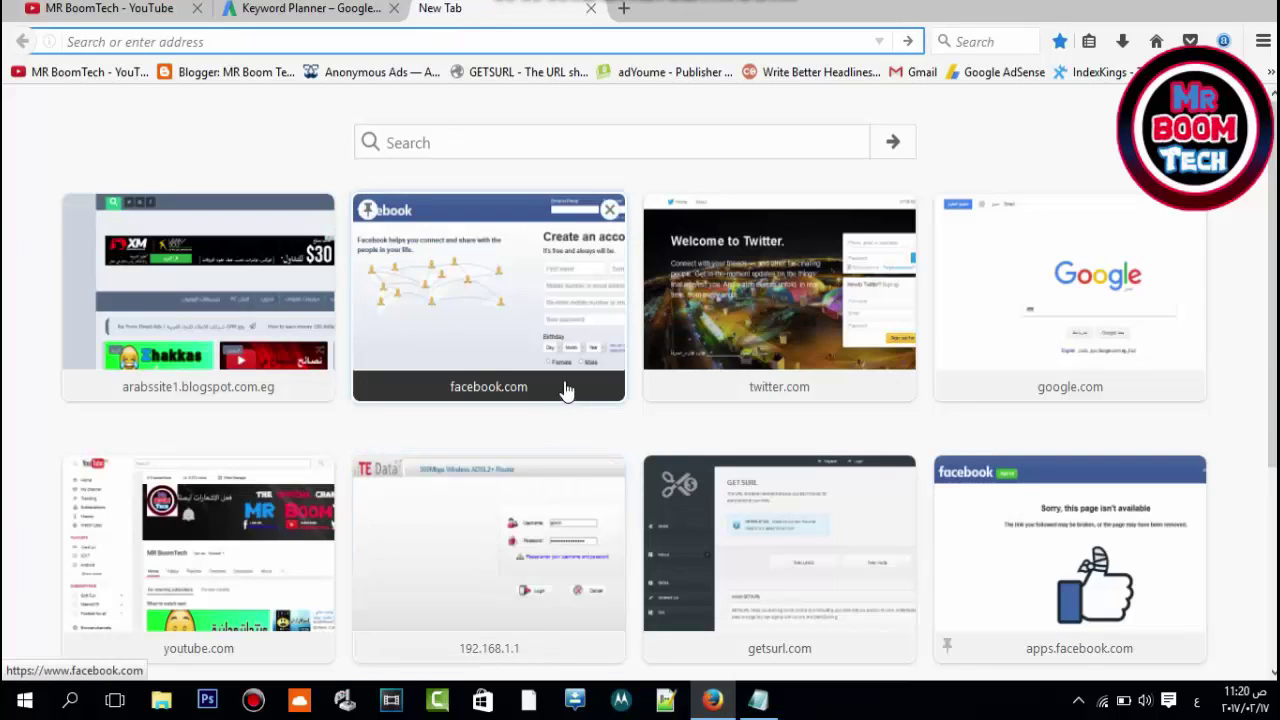
pyautogui.hotkey('alt', 'Tab')
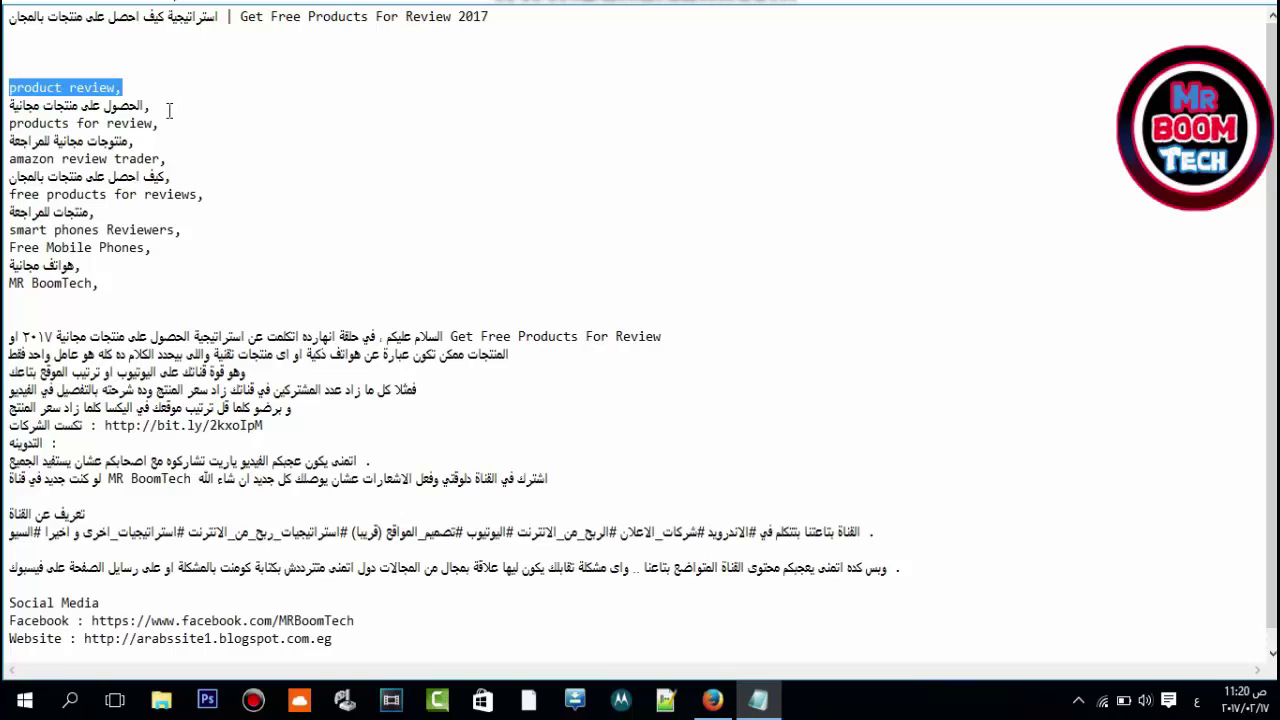
# - Review the alternating English and Arabic keywords one by one, ending with the whole list from "product review" to "MR BoomTech" selected
pyautogui.moveTo(169, 110); pyautogui.dragTo(146, 98)
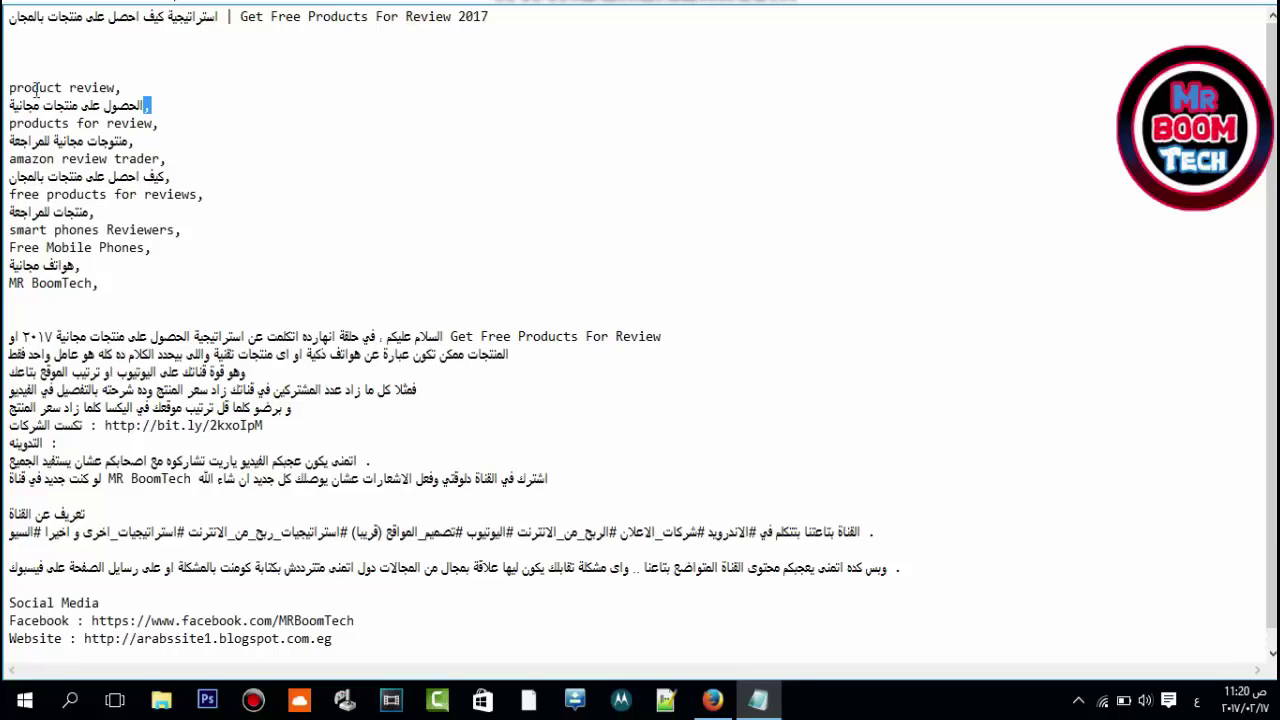
pyautogui.moveTo(54, 123); pyautogui.dragTo(148, 123)
pyautogui.moveTo(16, 159); pyautogui.dragTo(158, 194)
pyautogui.click(38, 176)
pyautogui.click(158, 194)
pyautogui.click(9, 247)
pyautogui.hotkey('shift', 'End')
pyautogui.press('Right')
pyautogui.moveTo(80, 265); pyautogui.dragTo(10, 265)
pyautogui.moveTo(100, 230); pyautogui.dragTo(68, 212)
pyautogui.click(70, 214)
pyautogui.moveTo(9, 88); pyautogui.dragTo(190, 291)
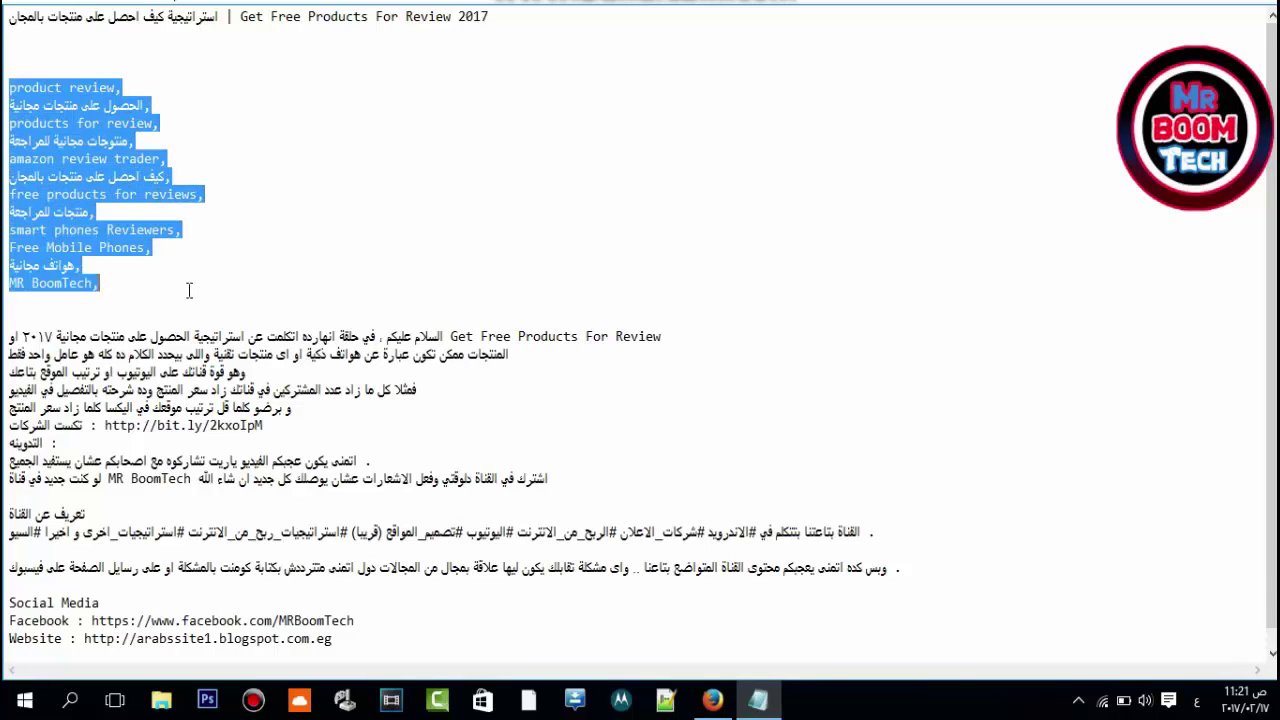
# - Switch back to Keyword Planner in Firefox and examine the monthly searches and suggested bid for "profit from the internet"
pyautogui.click(712, 700)
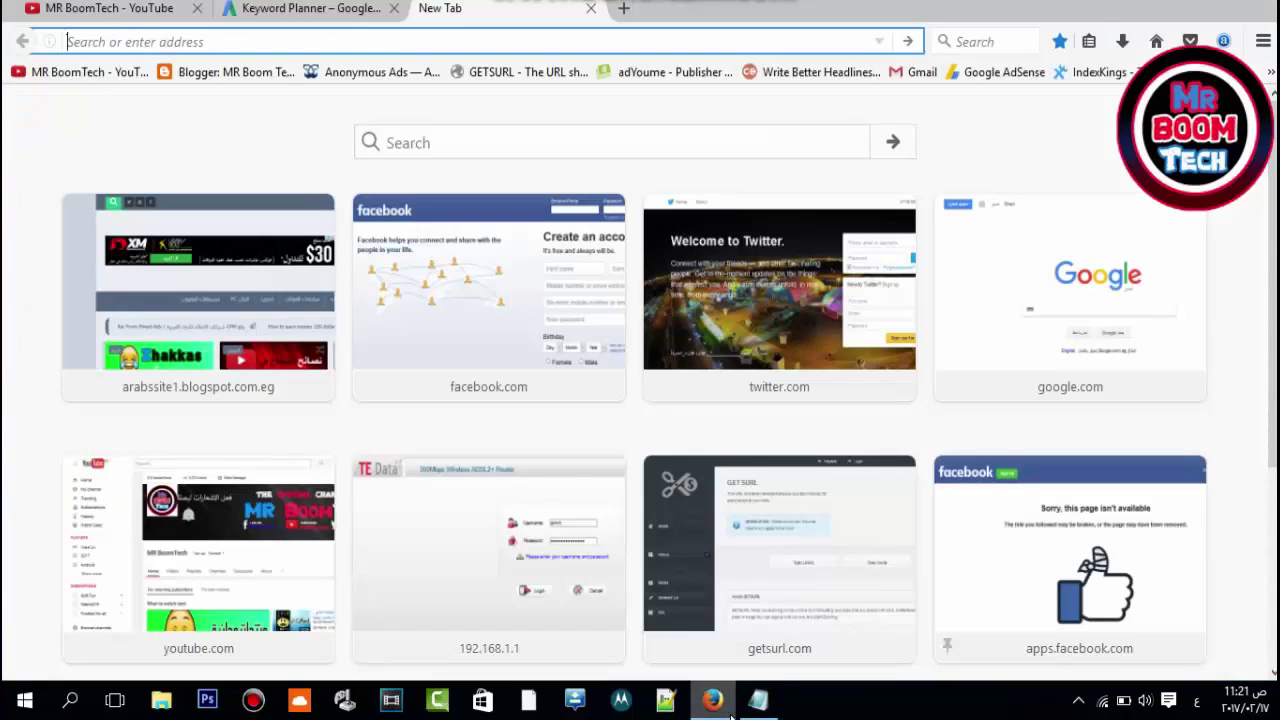
pyautogui.click(264, 12)
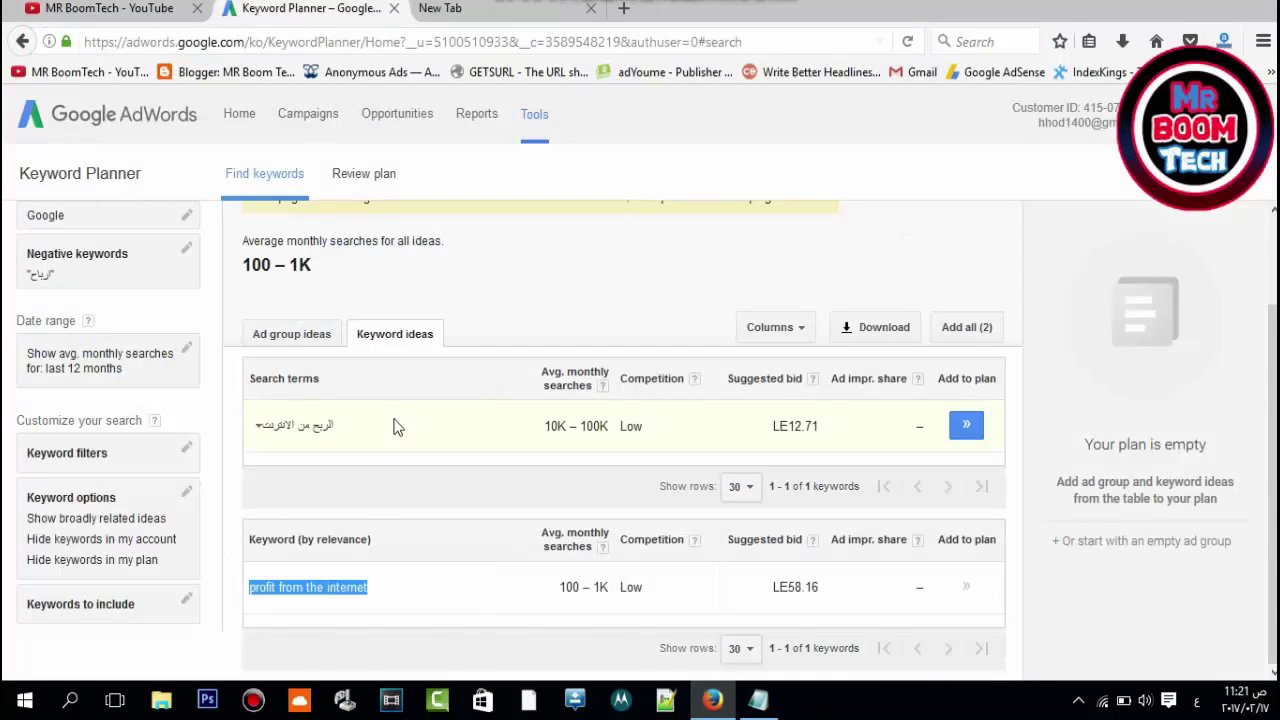
pyautogui.doubleClick(570, 587)
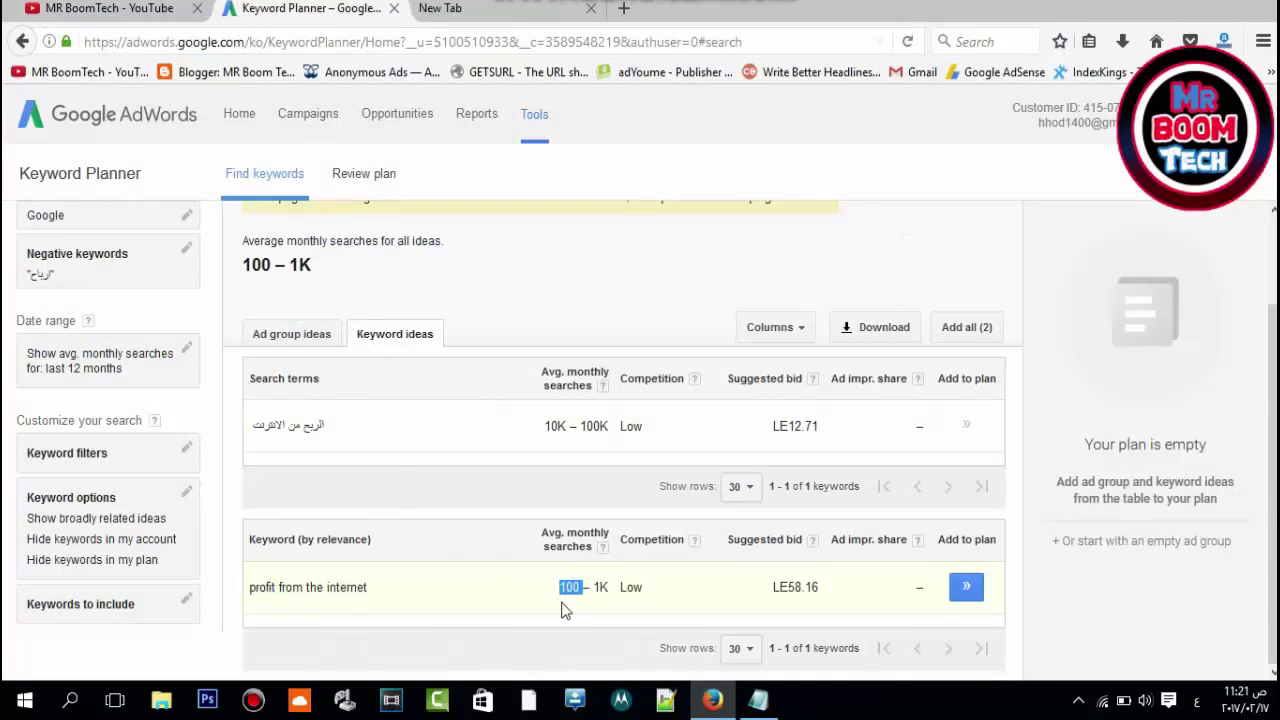
pyautogui.tripleClick(597, 591)
pyautogui.tripleClick(808, 590)
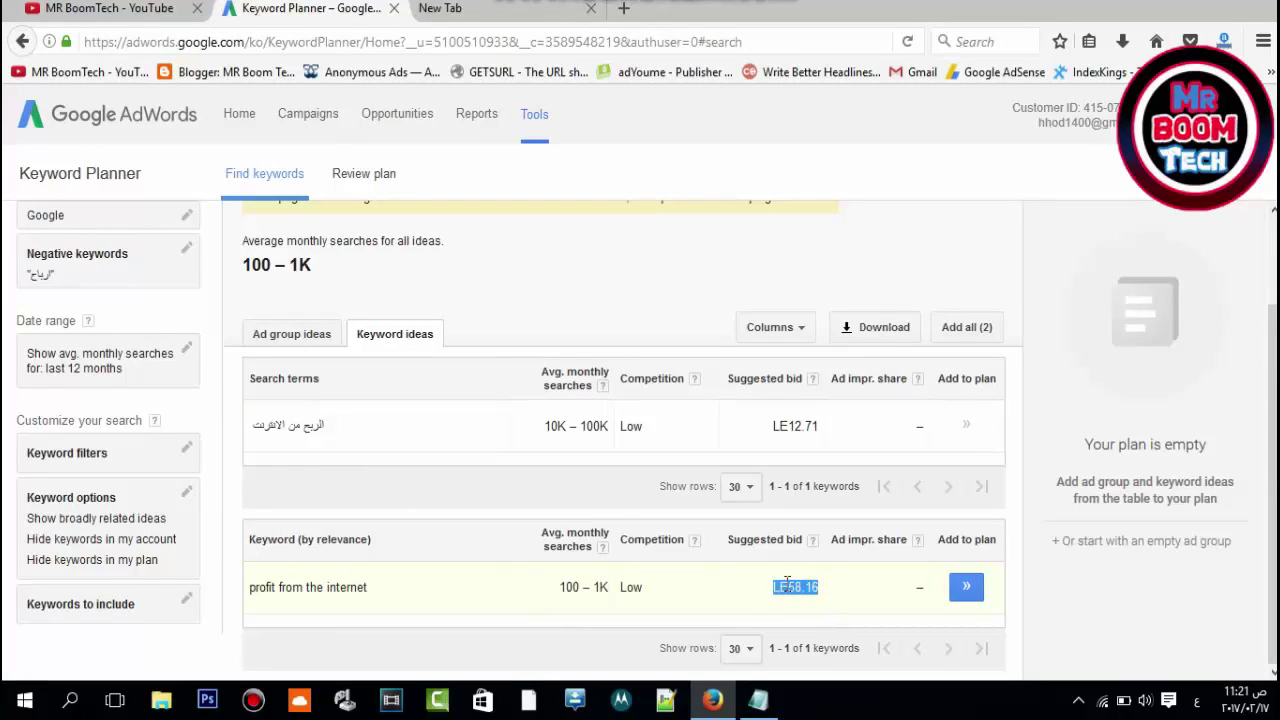
# - Replace the product or service term with "earn money from internet" and get its keyword ideas
pyautogui.scroll(2, 551, 263)
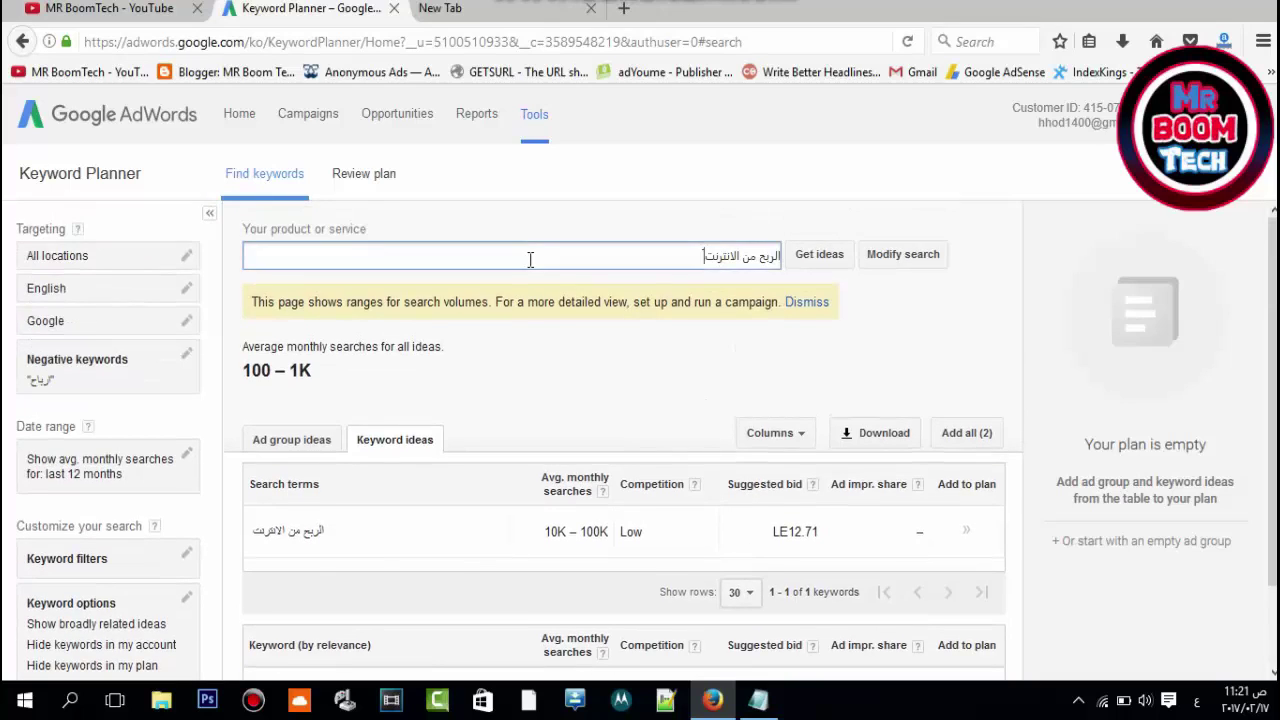
pyautogui.tripleClick(530, 259)
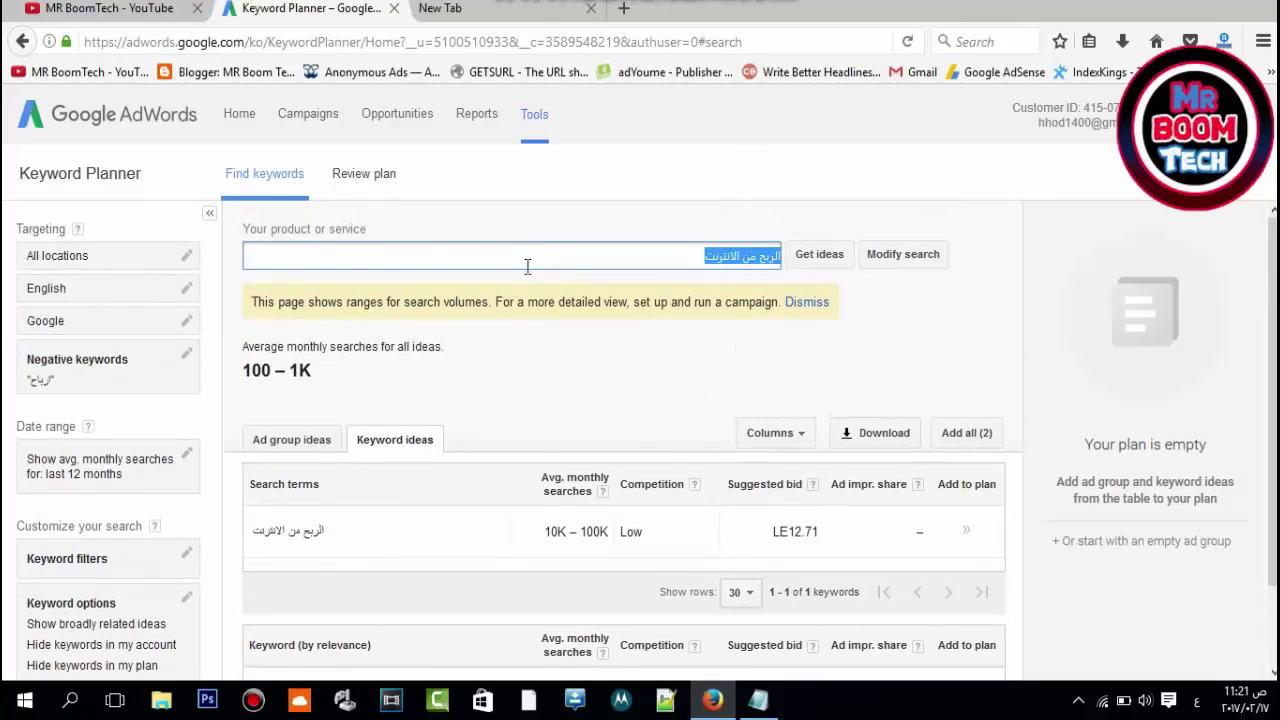
pyautogui.press('BackSpace')
pyautogui.hotkey('alt', 'shift')
pyautogui.write('e')
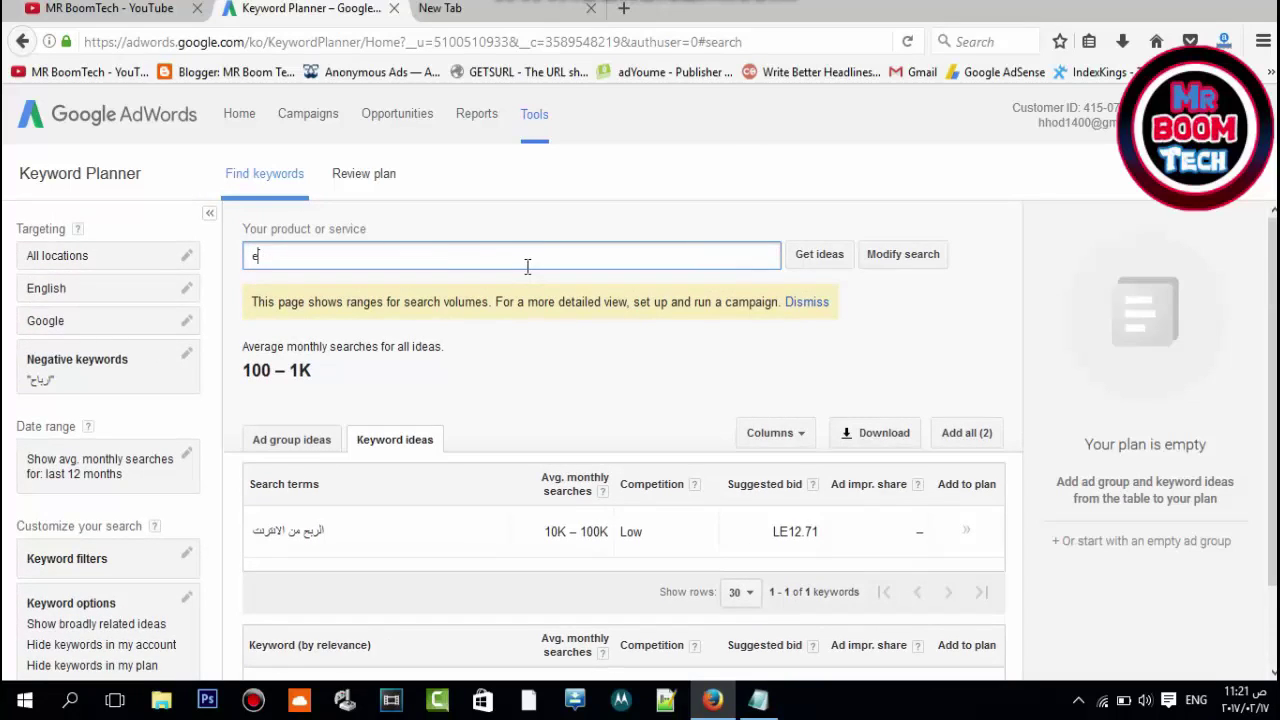
pyautogui.write('arn money from internet')
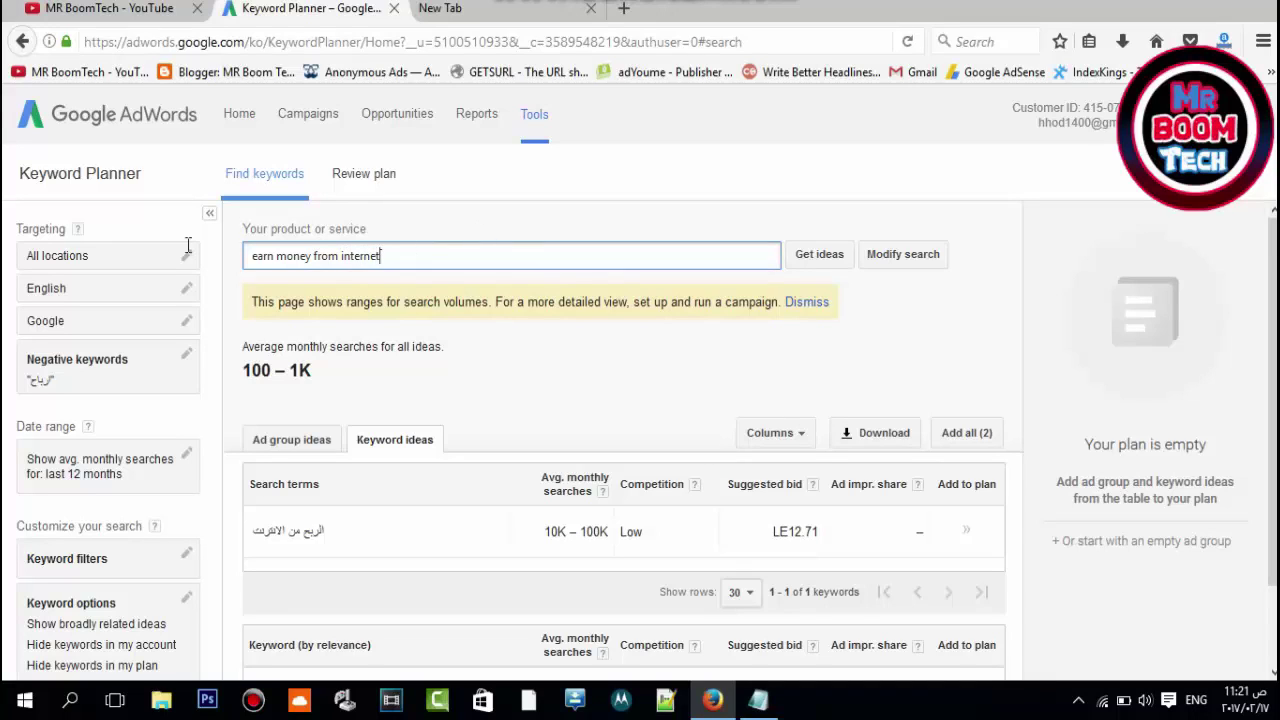
pyautogui.press('Return')
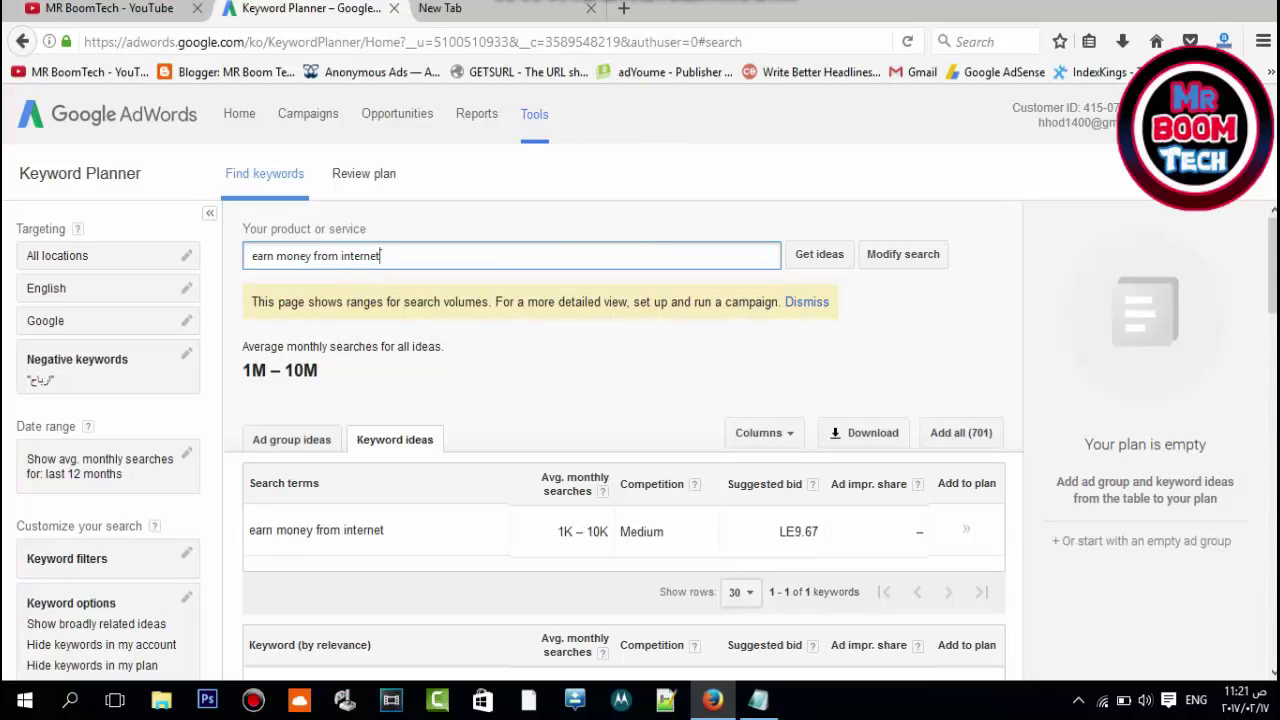
# - Examine the related keyword ideas, comparing monthly searches and suggested bids for "make money online", "how to make money online" and those below
pyautogui.scroll(-2, 445, 225)
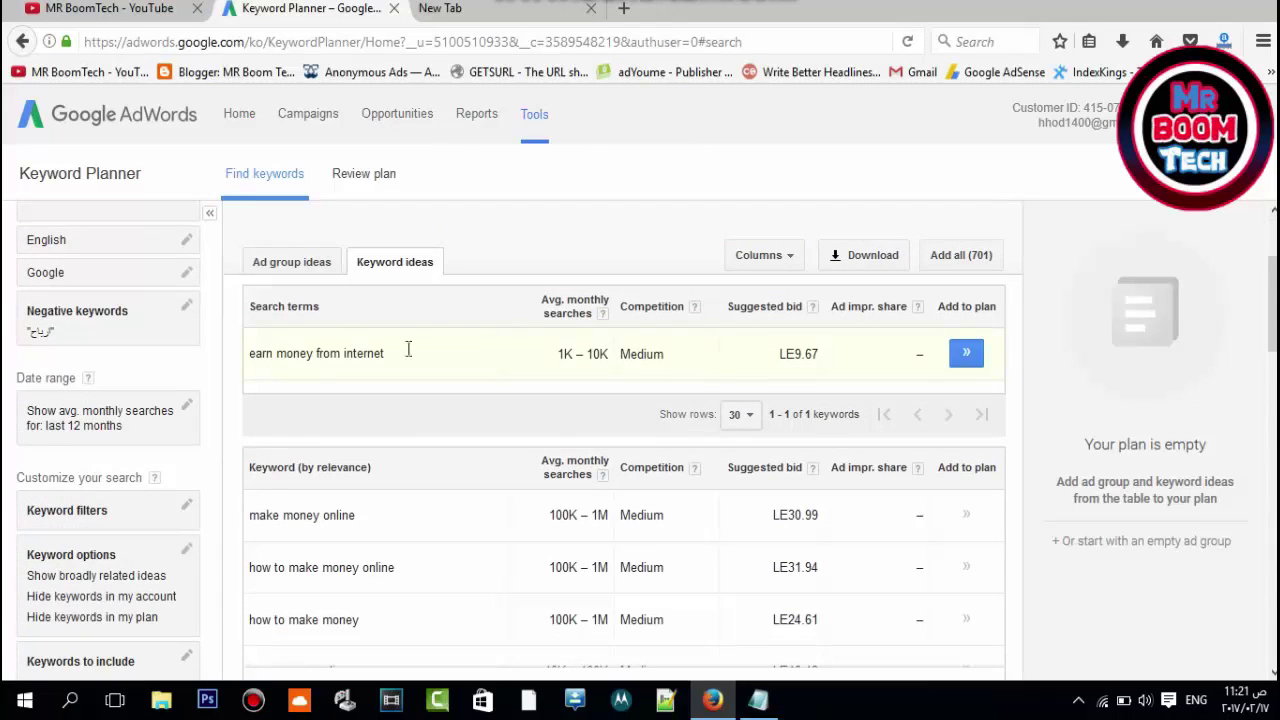
pyautogui.scroll(-1, 414, 434)
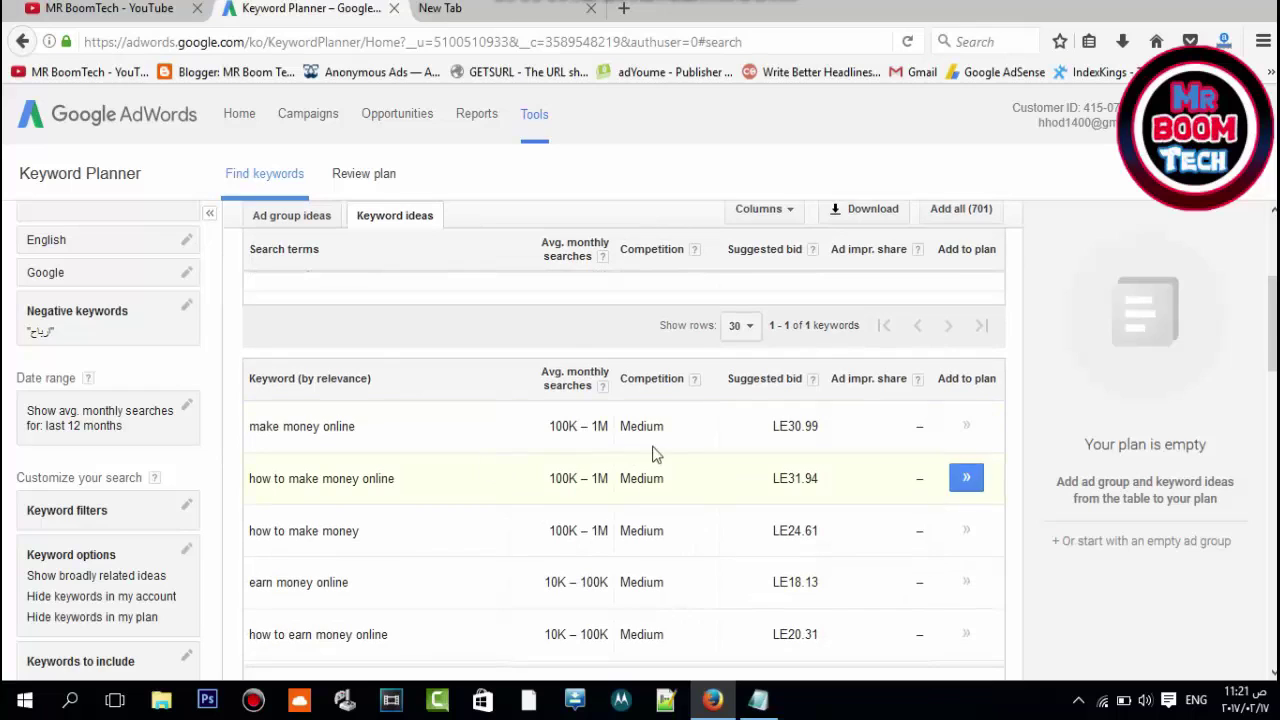
pyautogui.doubleClick(562, 426)
pyautogui.doubleClick(599, 426)
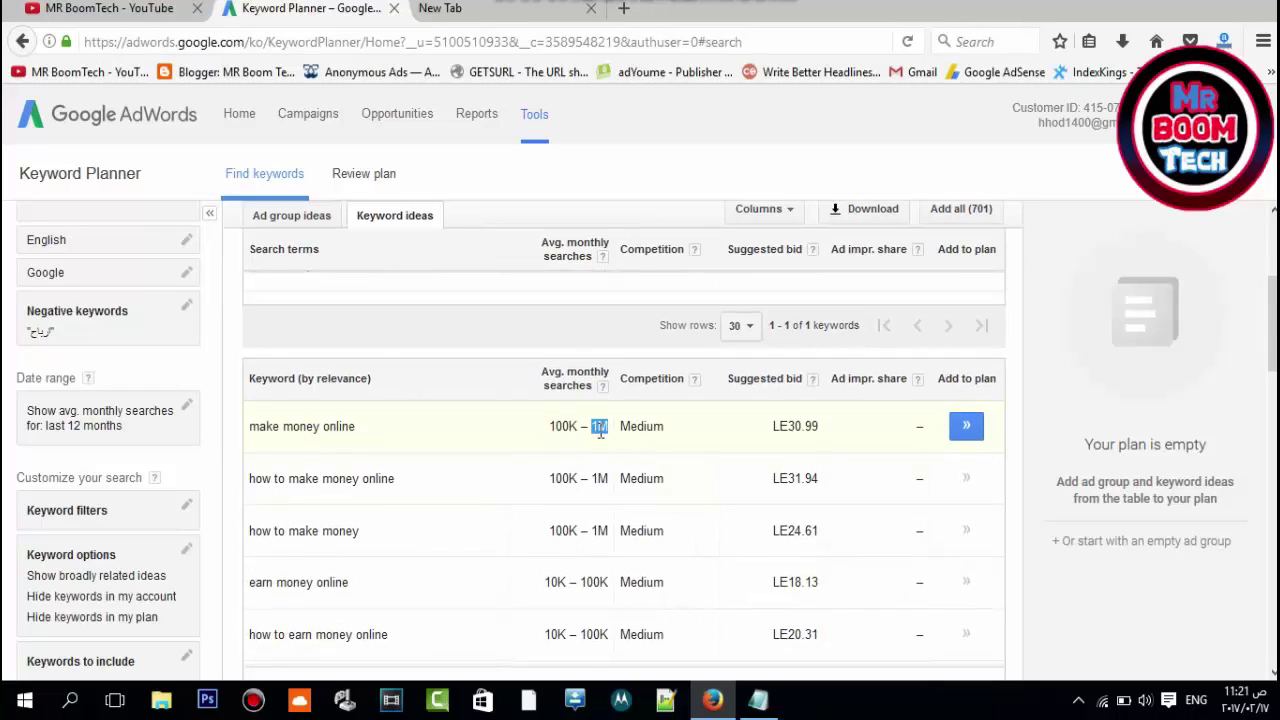
pyautogui.doubleClick(782, 428)
pyautogui.click(260, 477)
pyautogui.doubleClick(281, 478)
pyautogui.doubleClick(563, 478)
pyautogui.click(302, 550)
pyautogui.scroll(-8, 785, 545)
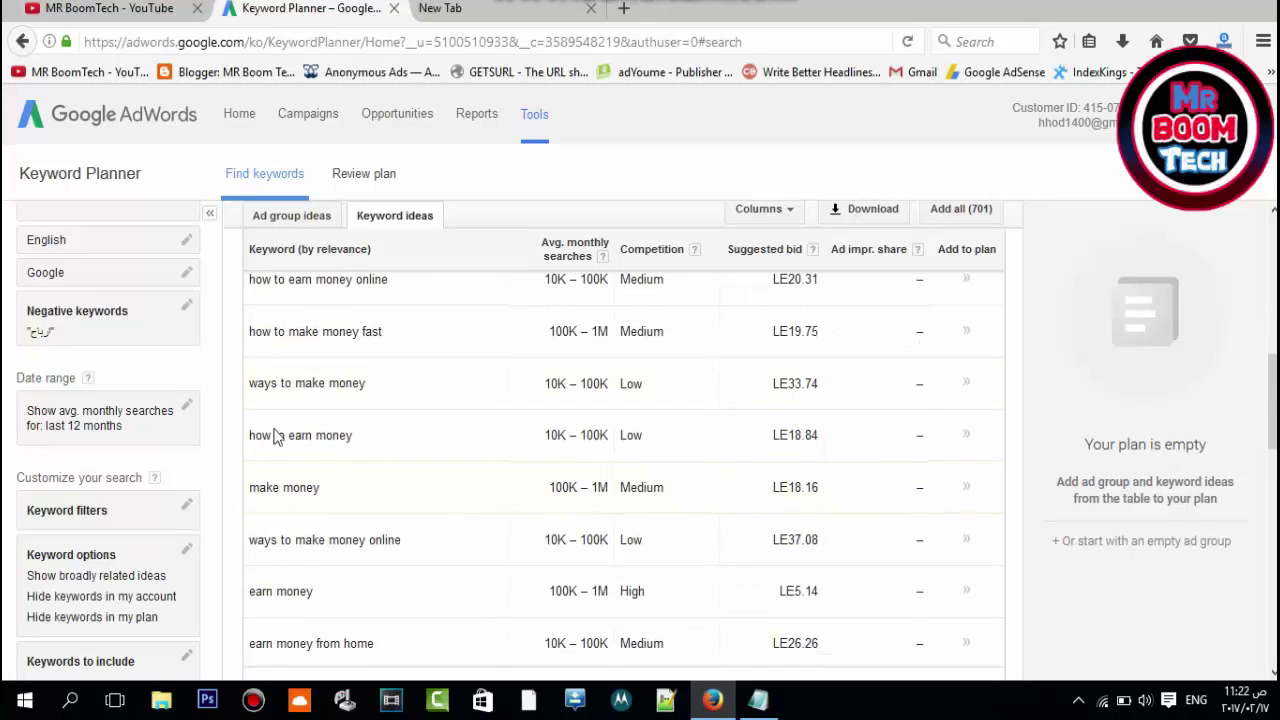
# - Clear the search term "earn money from internet" from the product or service field
pyautogui.scroll(10, 266, 434)
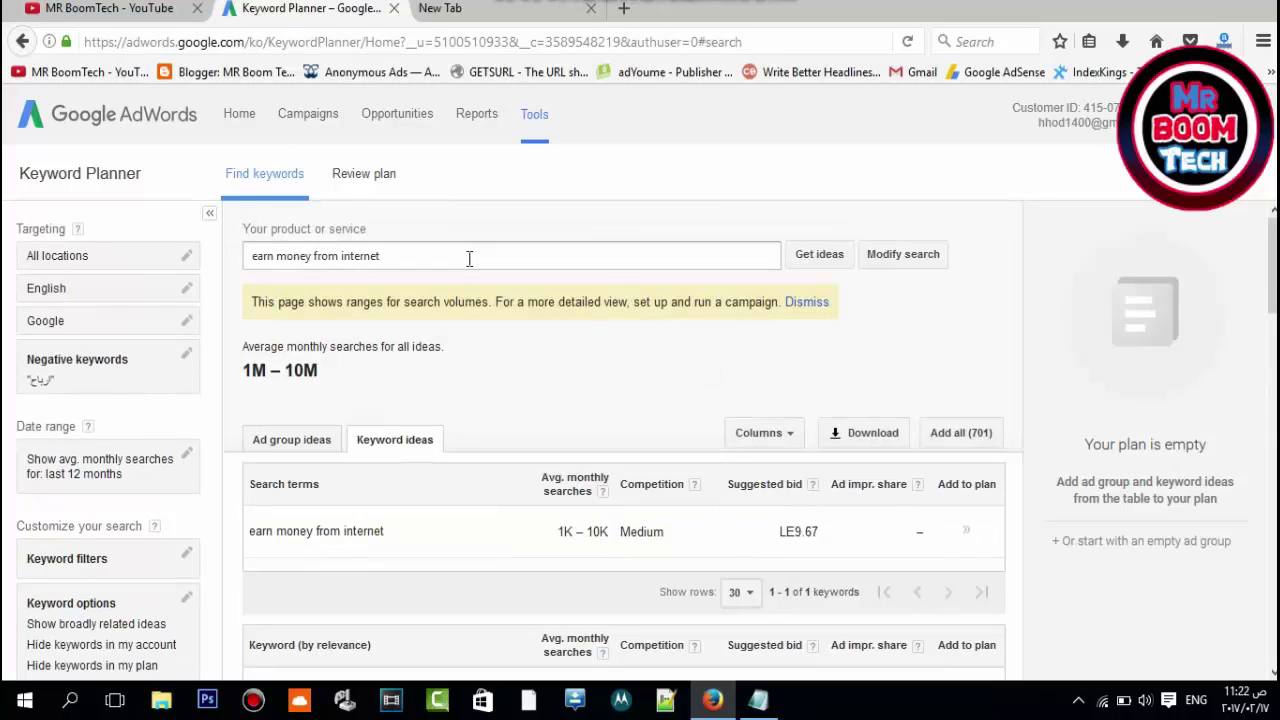
pyautogui.tripleClick(474, 258)
pyautogui.press('BackSpace')
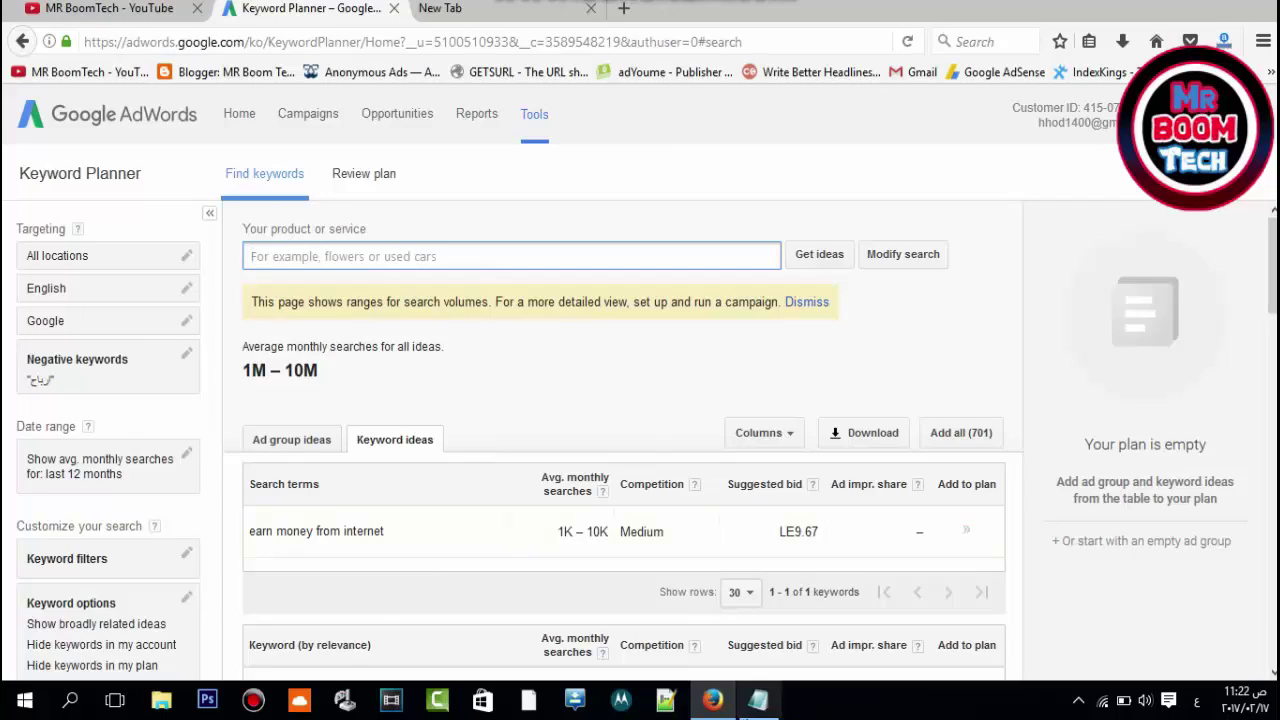
# - Switch to the Notepad notes and review the video tags, highlighting "MR BoomTech" and finally the whole list from "product review" to "MR BoomTech"
pyautogui.click(758, 700)
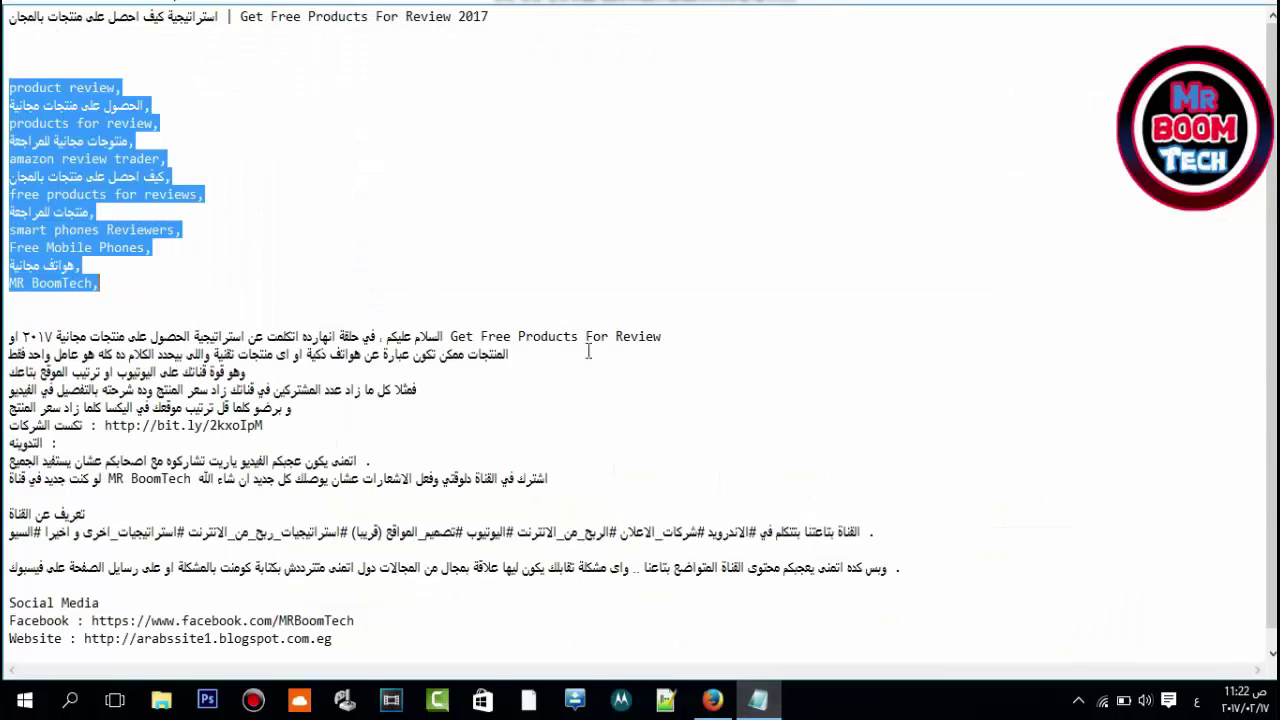
pyautogui.click(497, 216)
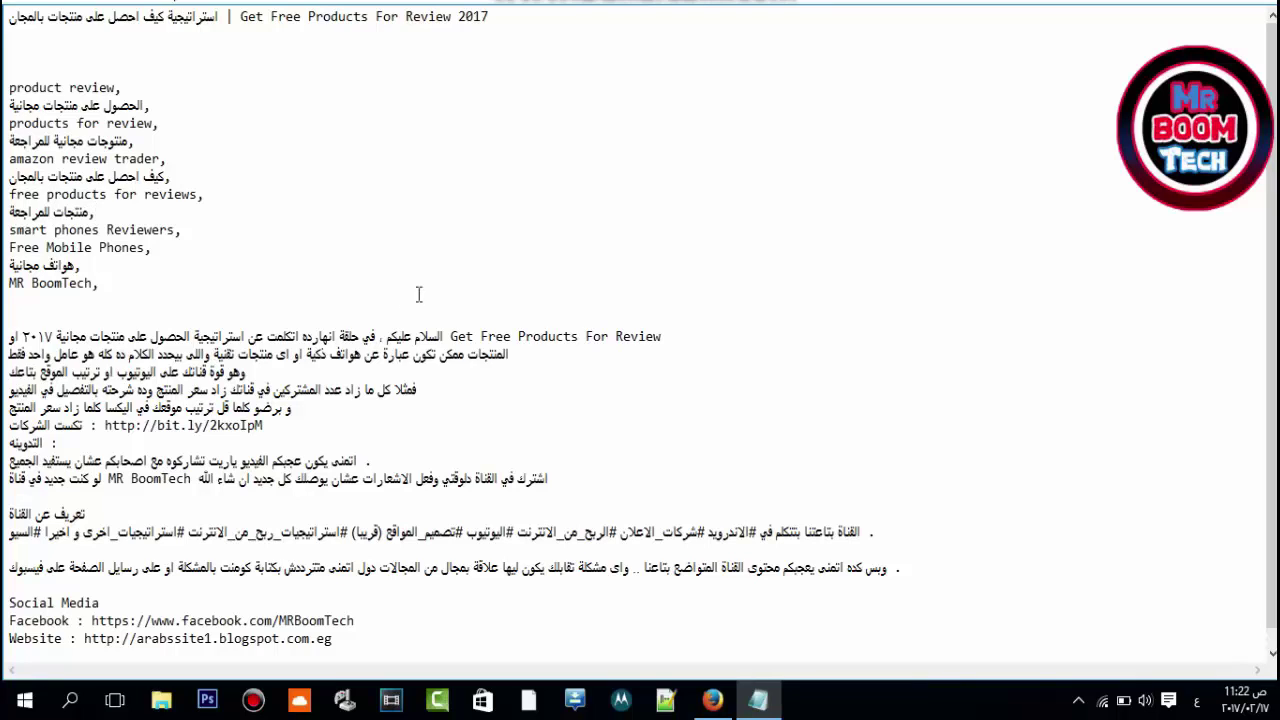
pyautogui.tripleClick(217, 275)
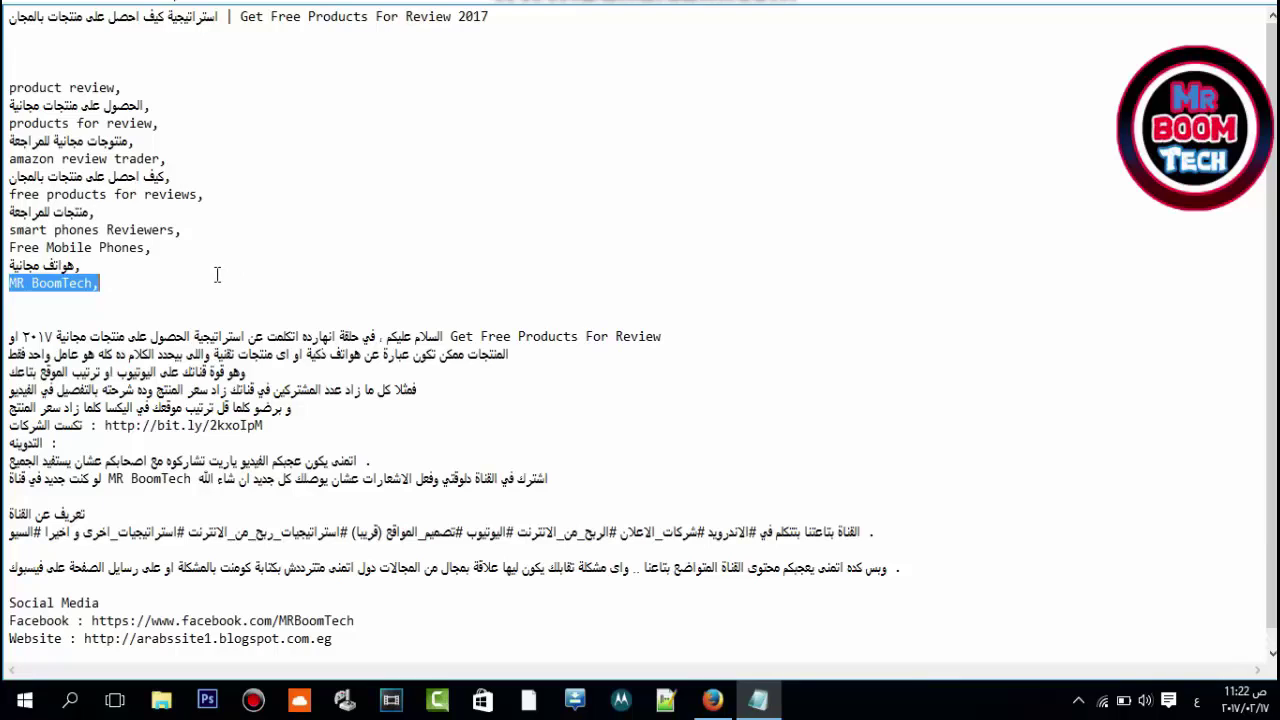
pyautogui.click(190, 289)
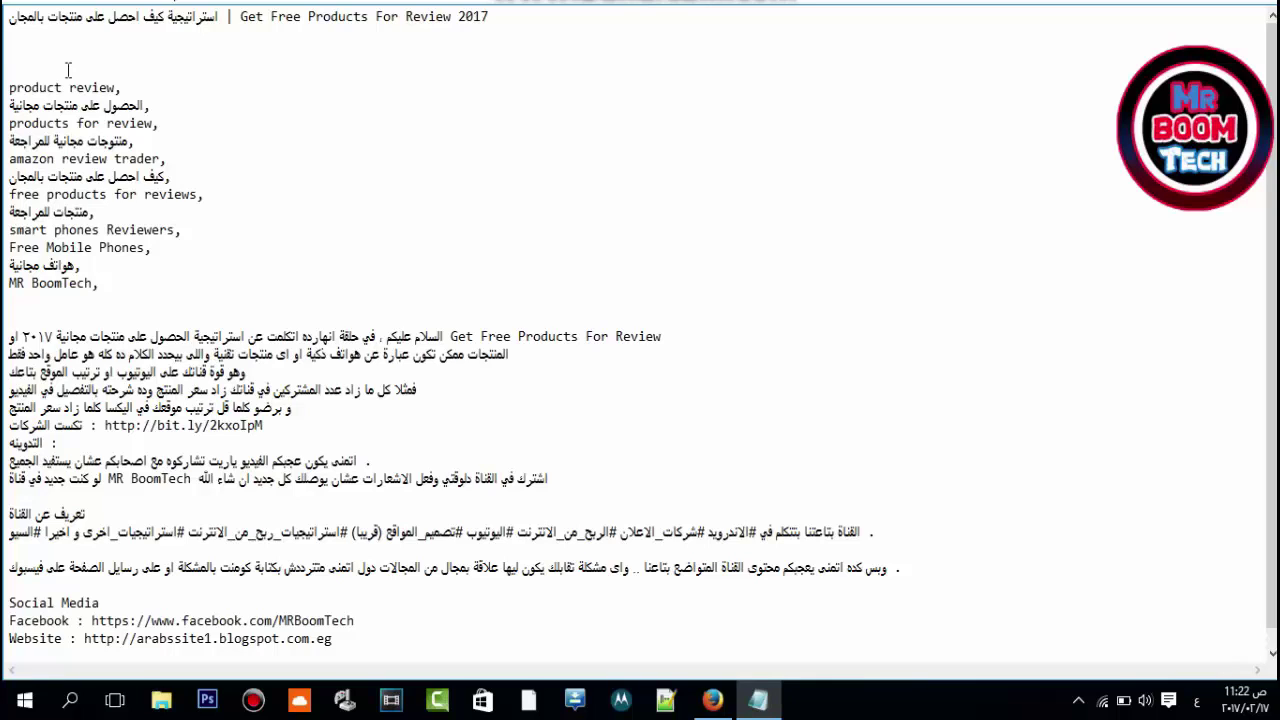
pyautogui.moveTo(10, 88); pyautogui.dragTo(177, 293)
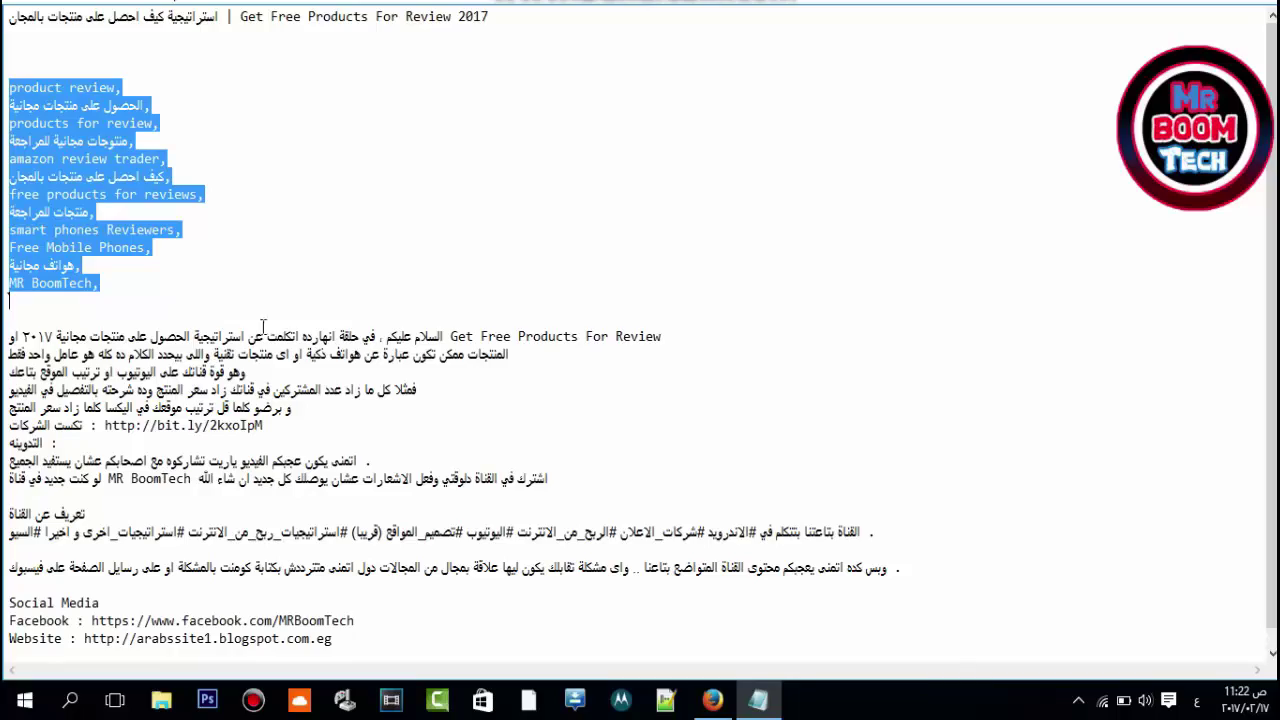